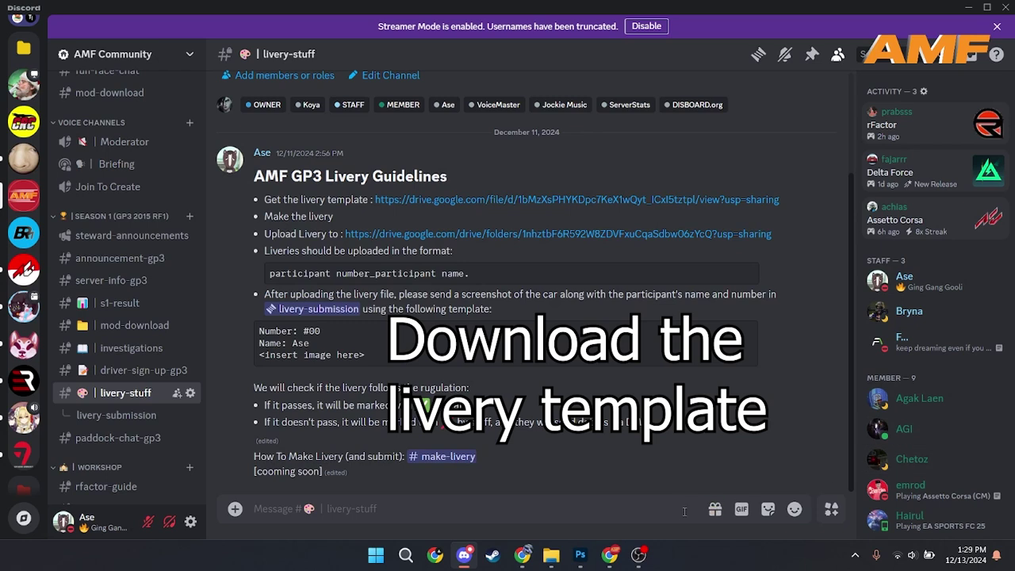
Step: Download the AMF Test.rar template from Google Drive and bring up the Downloads folder
left_click(484, 200)
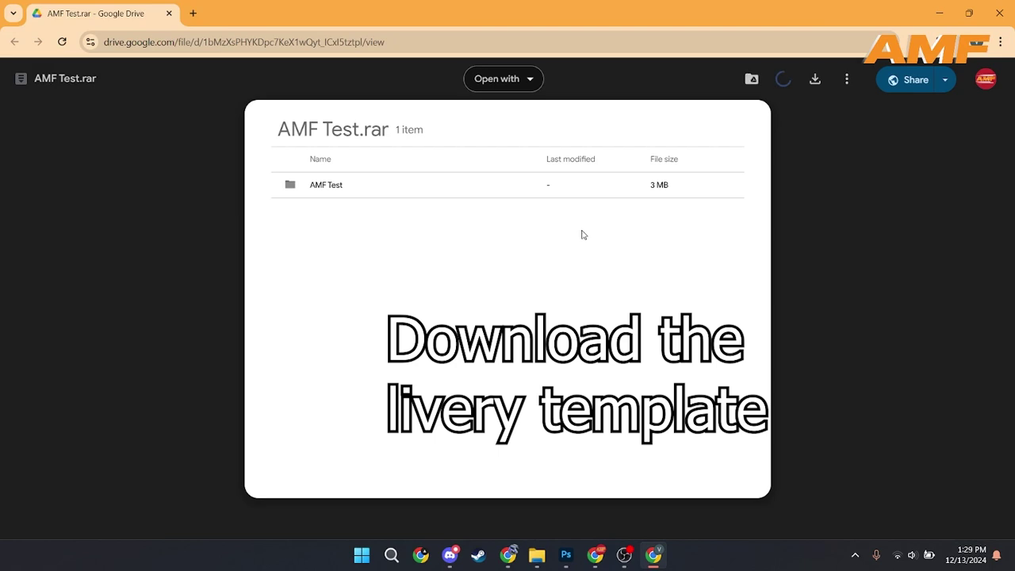
left_click(825, 87)
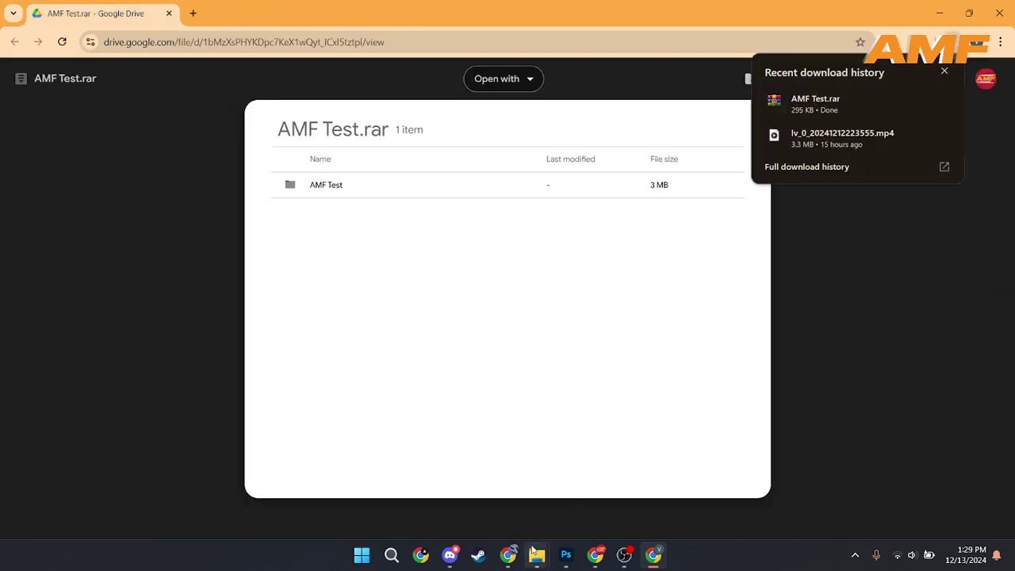
mouse_move(534, 552)
left_click(471, 493)
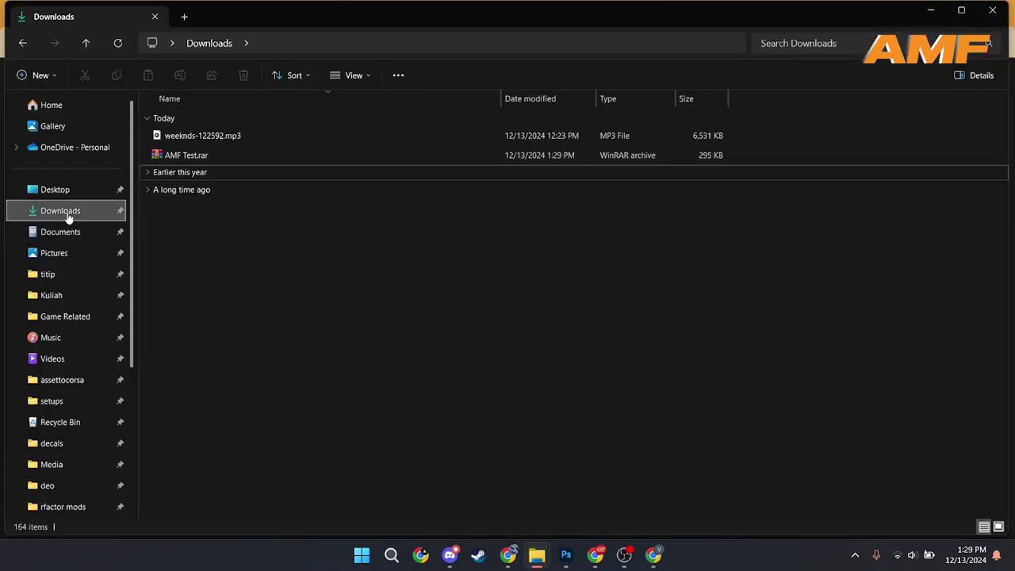
Step: Open AMF Test.rar in WinRAR, dismiss the licence reminder, and return to File Explorer
left_click(222, 154)
double_click(223, 156)
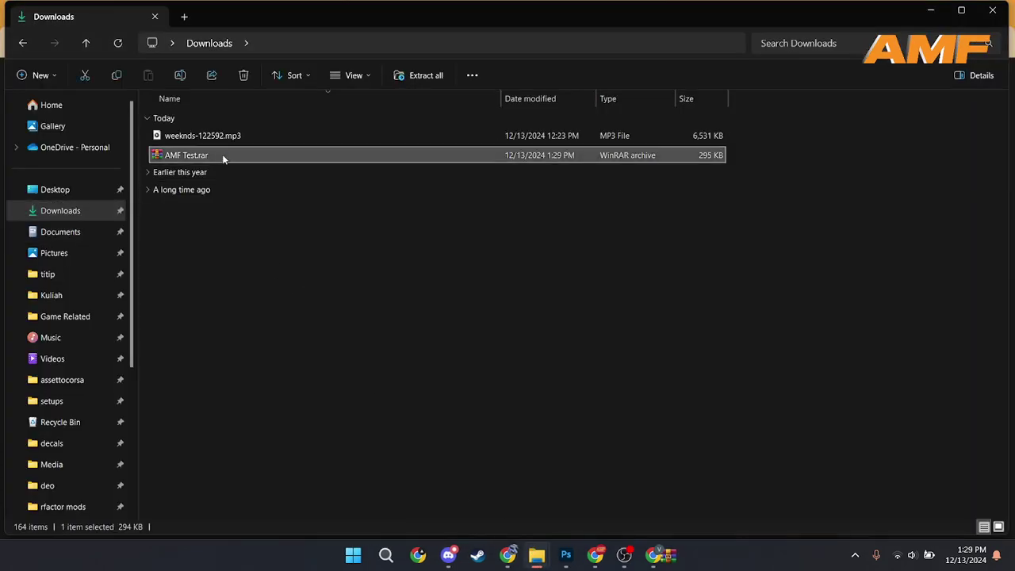
left_click(664, 558)
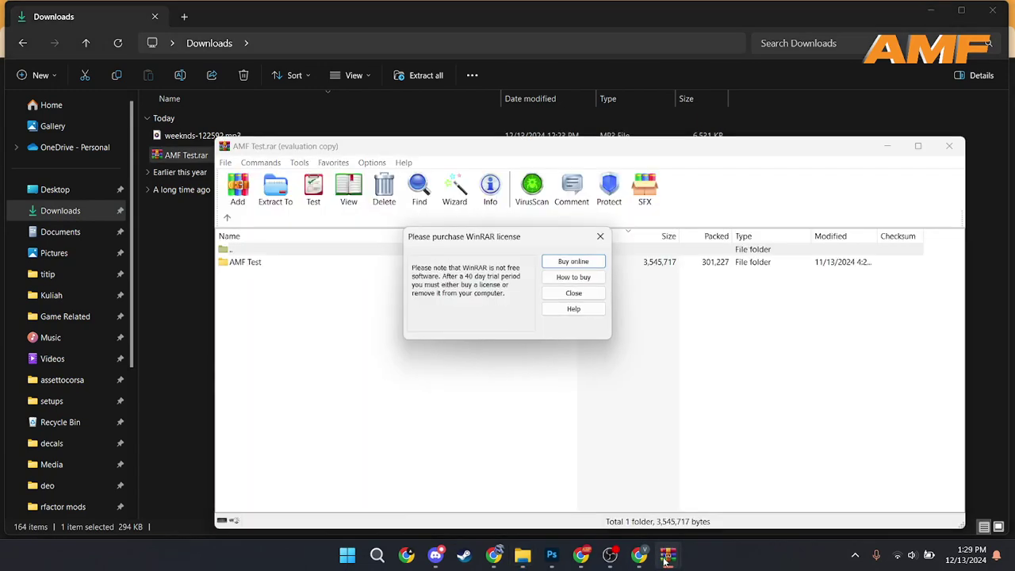
left_click(601, 238)
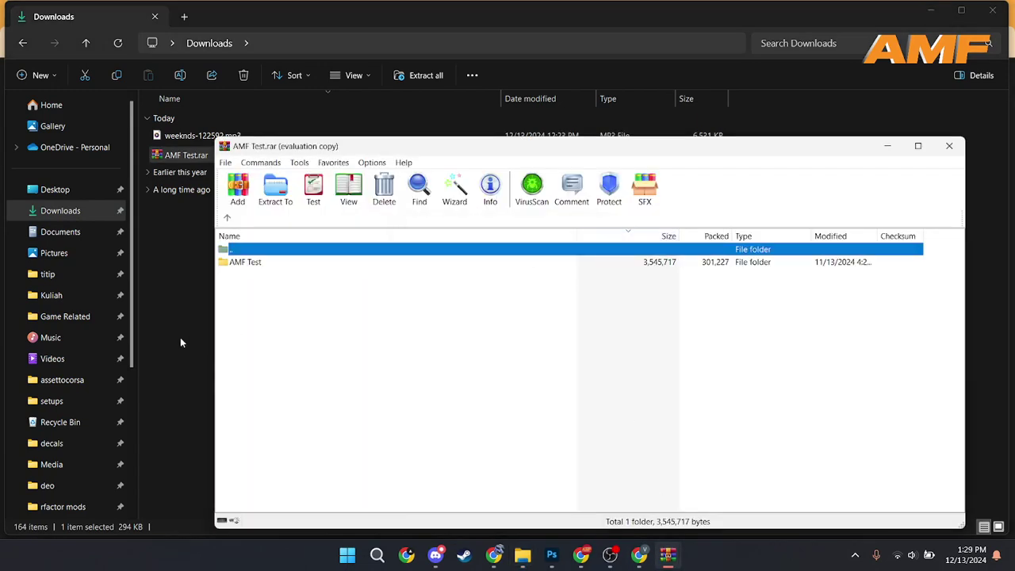
left_click(180, 337)
mouse_move(581, 557)
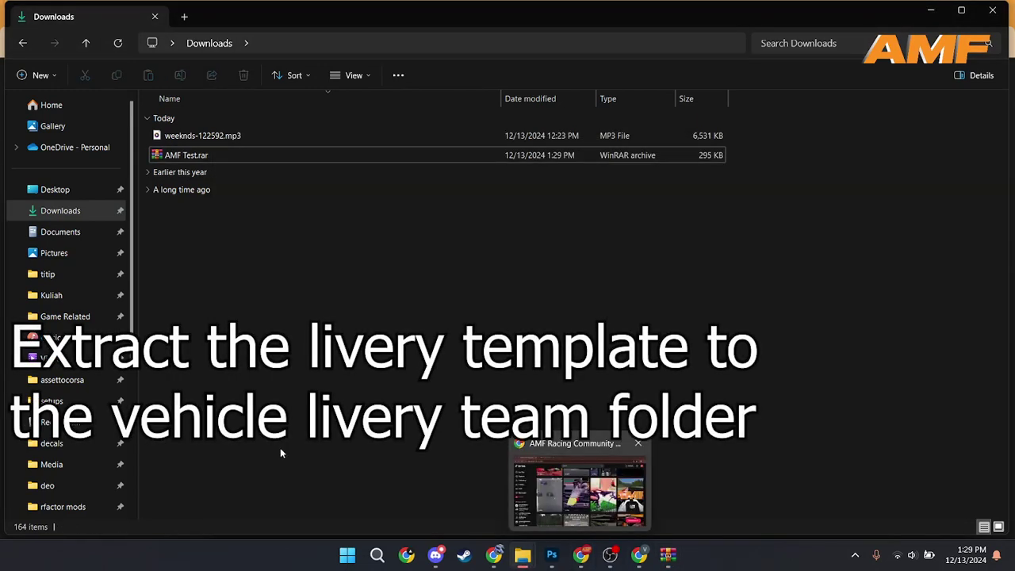
scroll(74, 461, "down", 2)
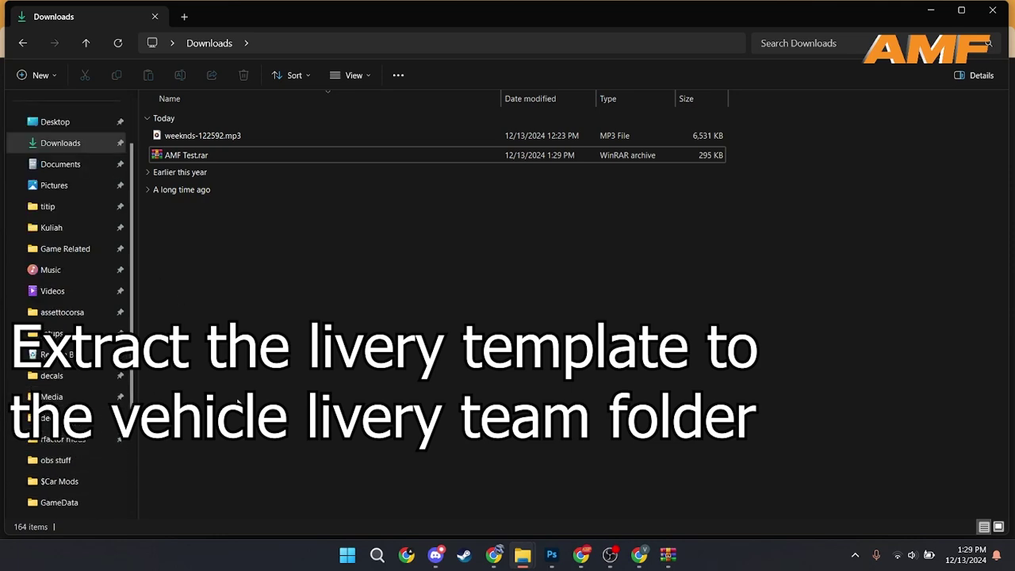
Step: Browse to rFactor\GameData\Vehicles\WorldSimTeam\GP3_Series_2013\2015 in File Explorer
mouse_move(522, 560)
left_click(569, 489)
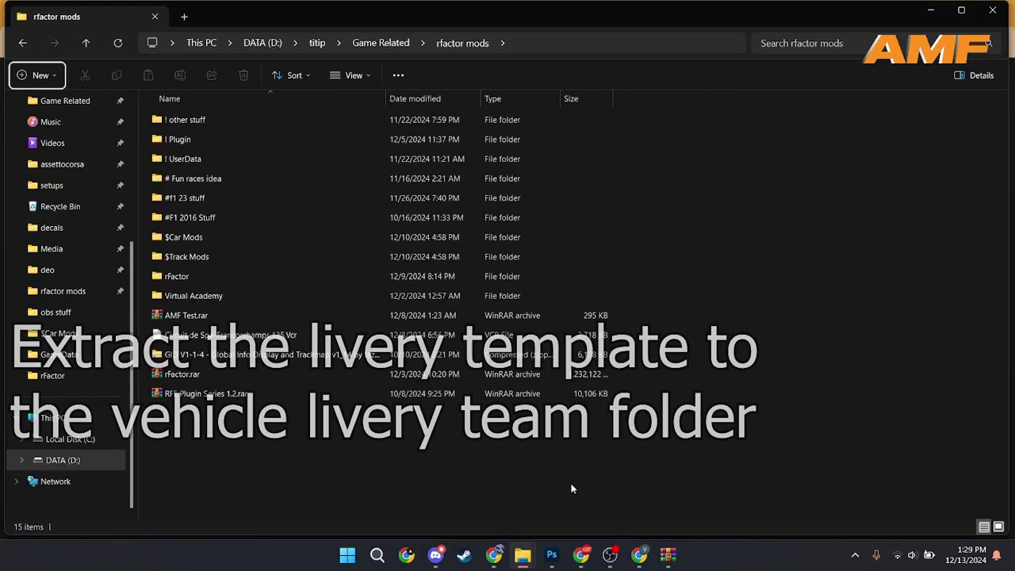
left_click(243, 274)
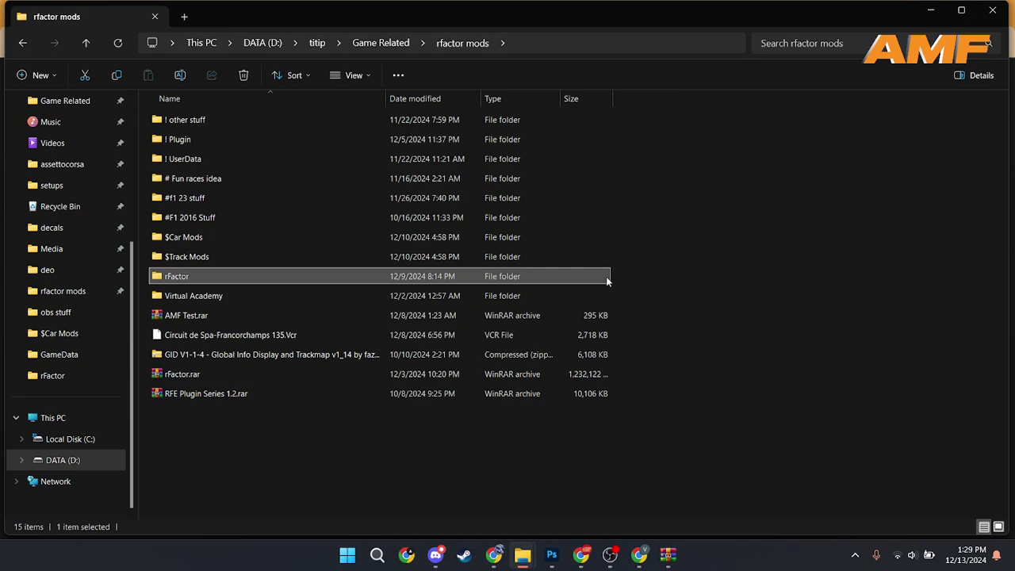
double_click(344, 275)
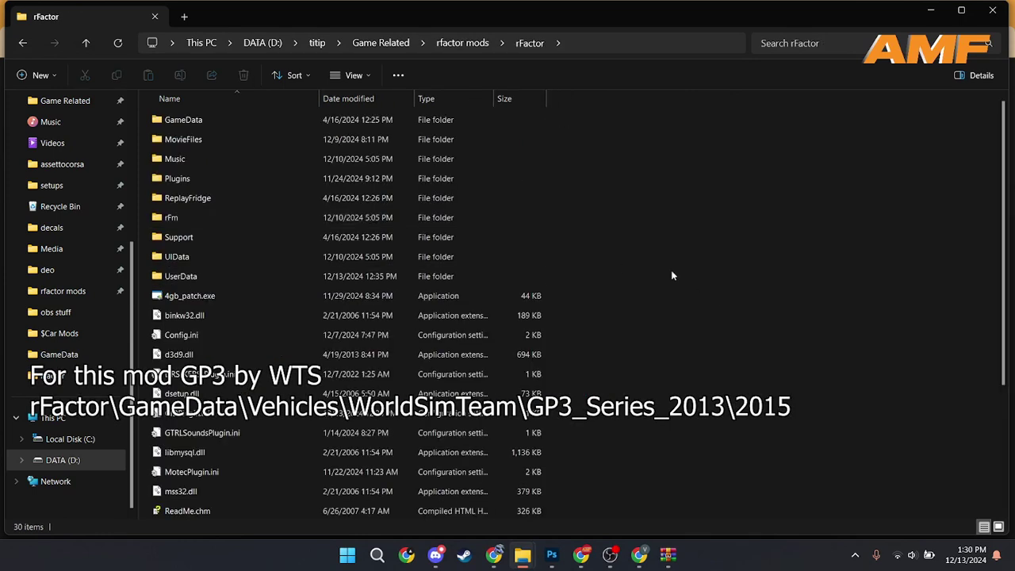
double_click(446, 122)
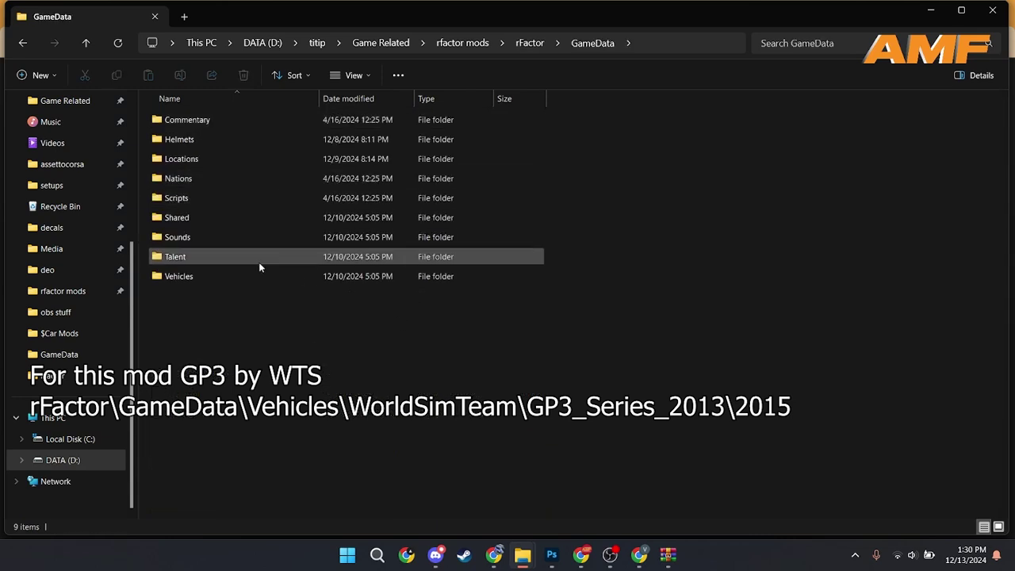
left_click(323, 279)
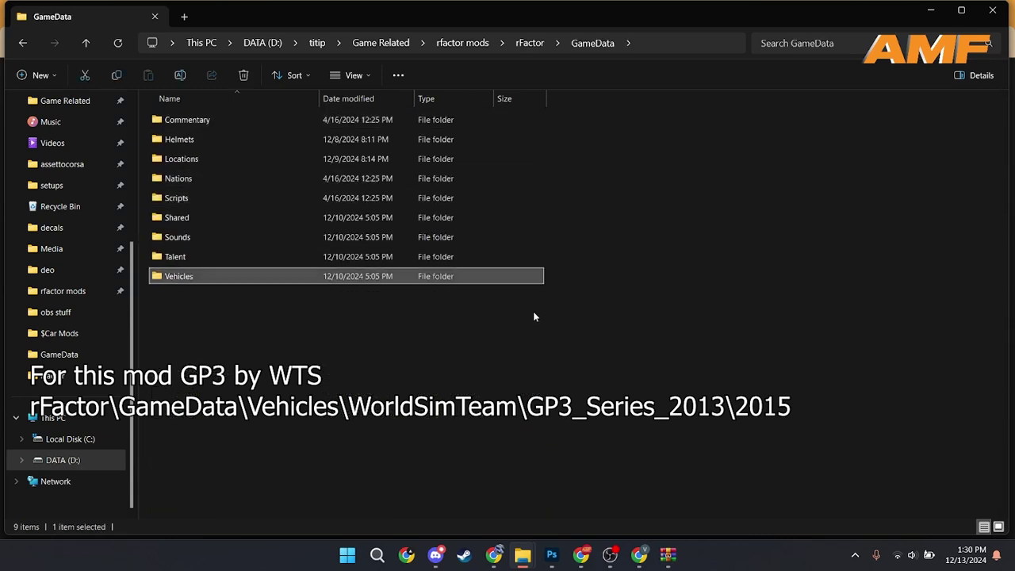
double_click(513, 278)
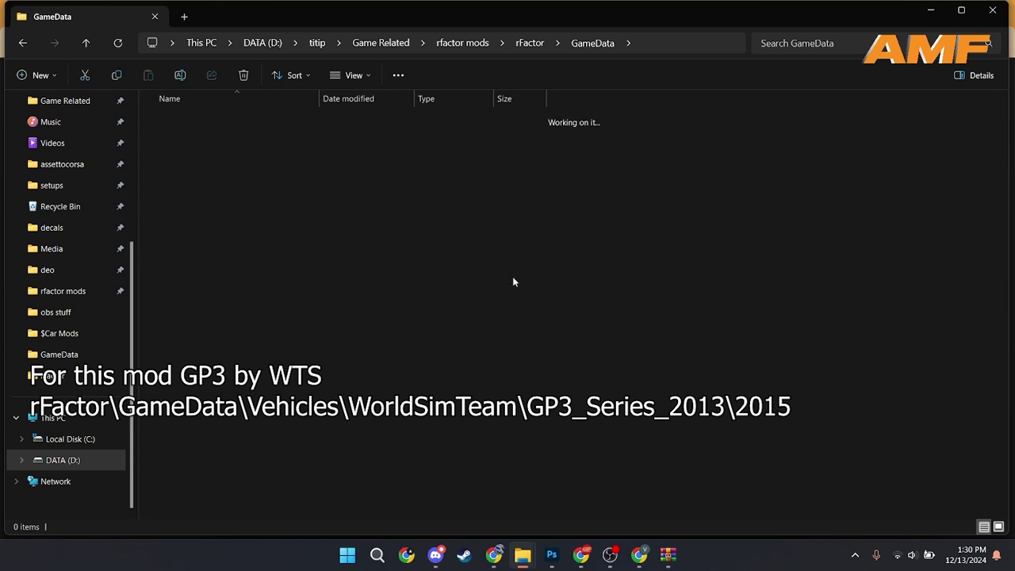
left_click(514, 454)
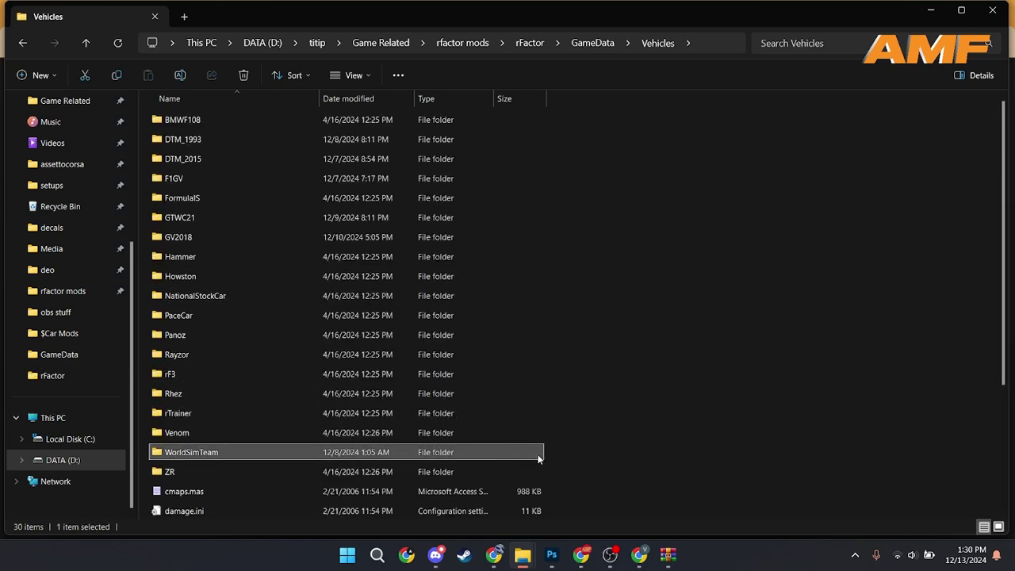
double_click(539, 455)
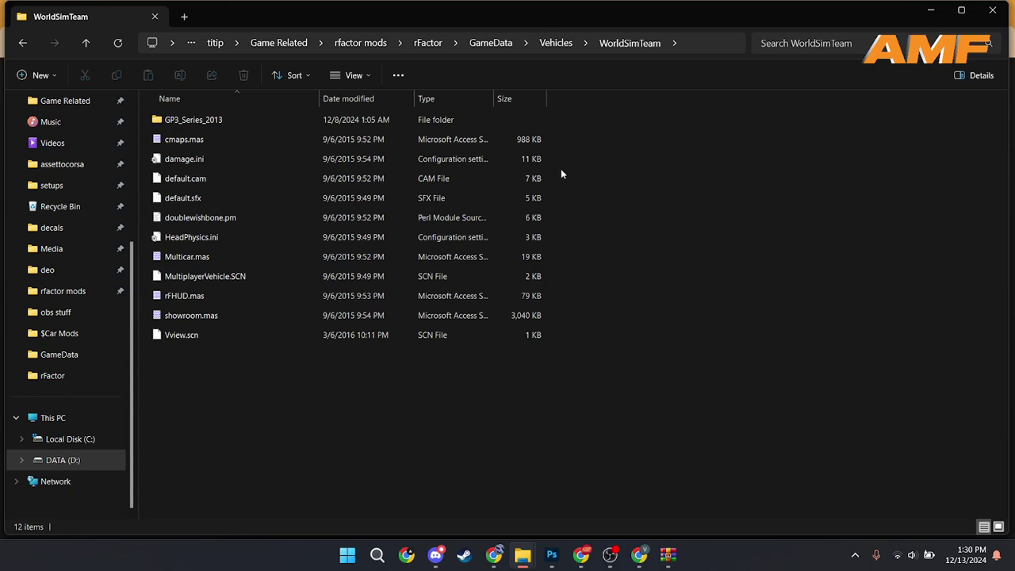
double_click(507, 121)
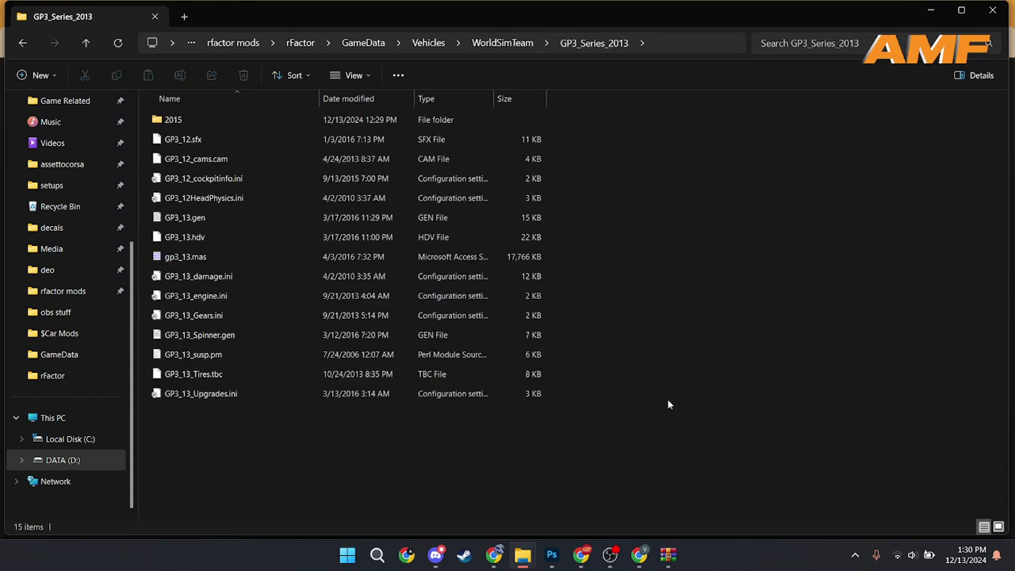
double_click(534, 123)
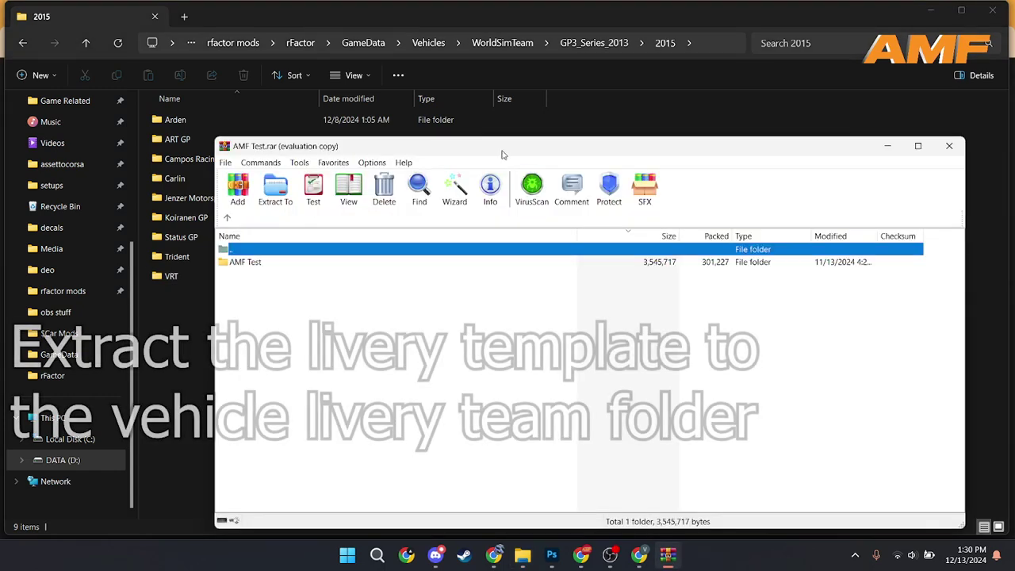
Step: Drag the AMF Test folder out of the WinRAR archive into the 2015 folder
left_click_drag(582, 146, 817, 164)
left_click(501, 279)
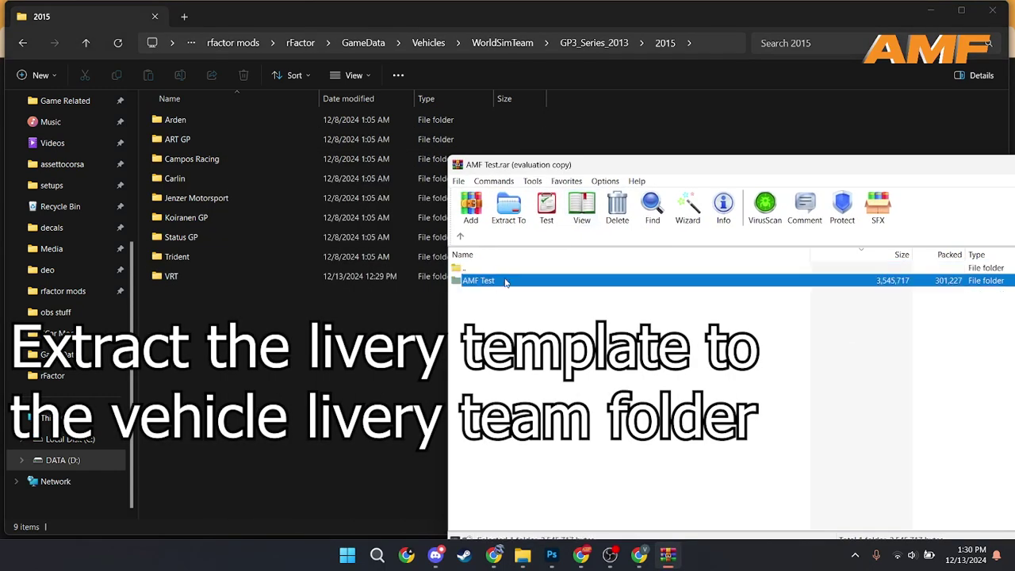
left_click_drag(259, 339, 262, 343)
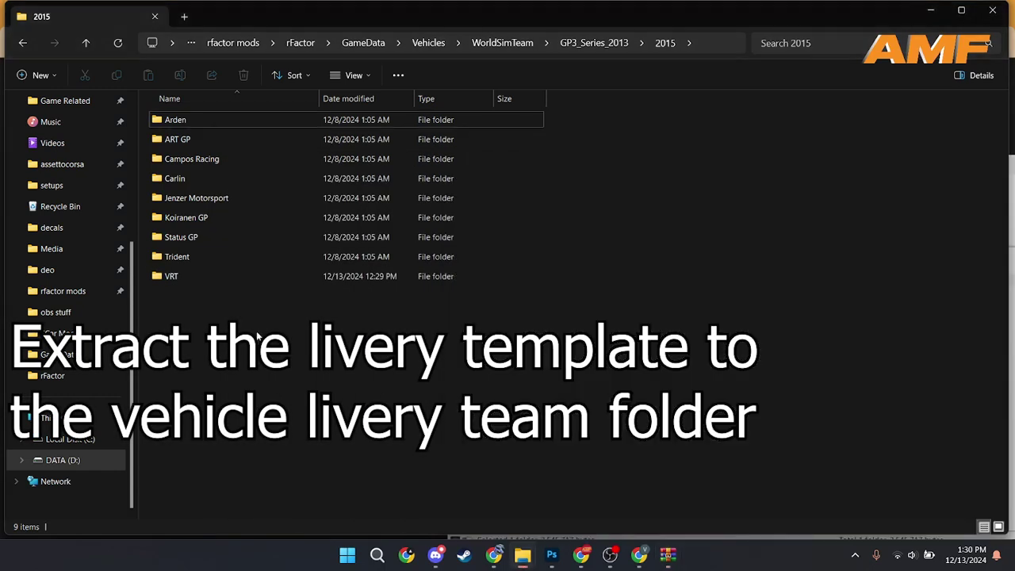
left_click(668, 555)
left_click_drag(644, 173, 428, 185)
Step: Close WinRAR and rename the extracted AMF Test folder to 'Vhoung Racing Team'
left_click(939, 176)
left_click(441, 381)
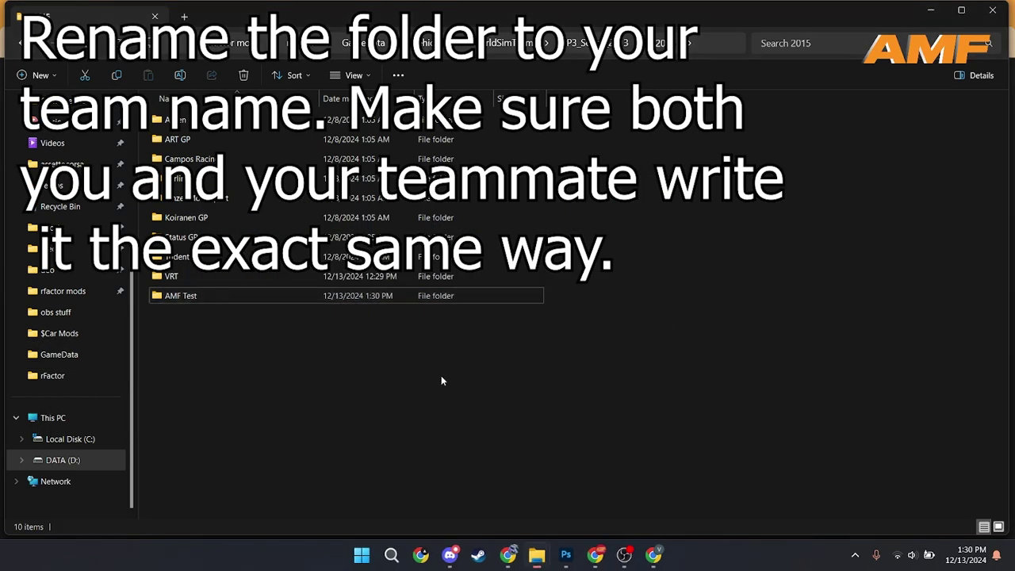
left_click(294, 296)
key("F2")
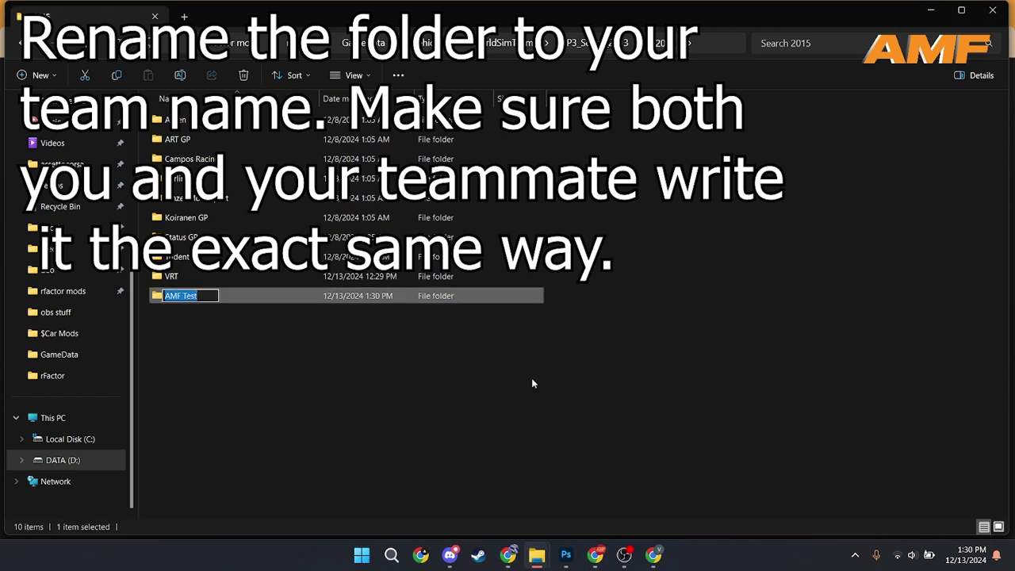
type("Vhoung Racing Team")
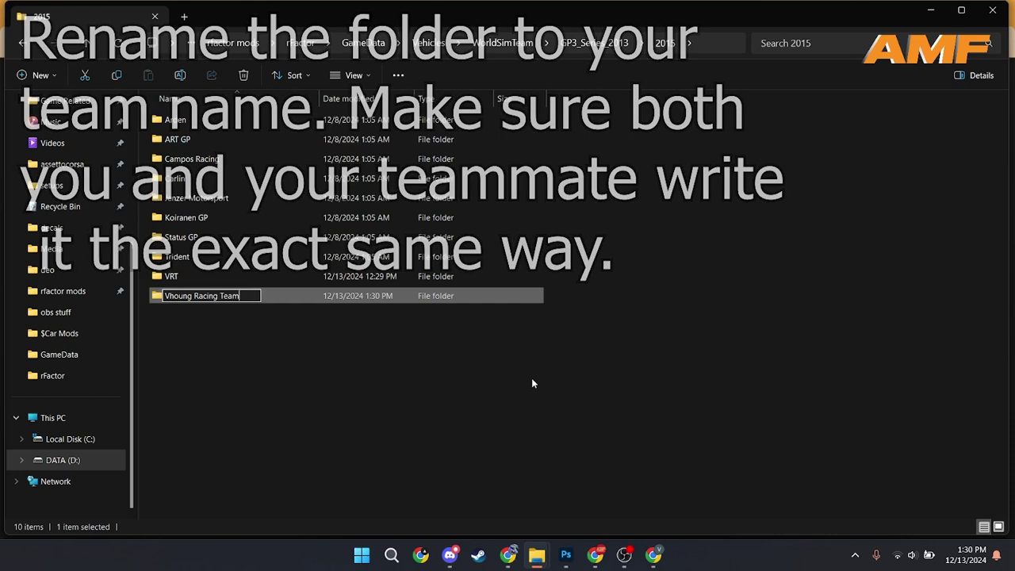
key("Return")
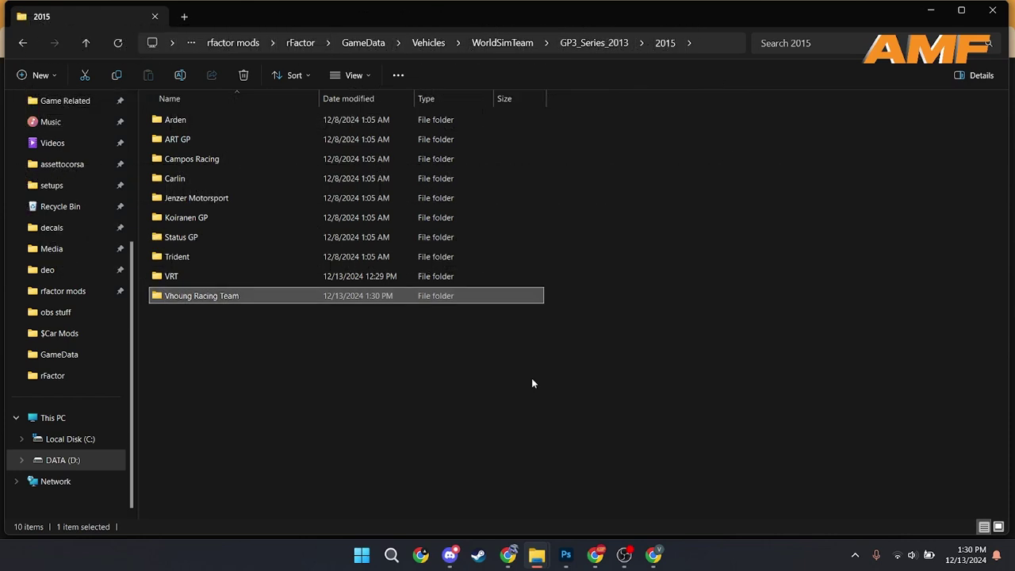
Step: Inside Vhoung Racing Team, rename the AMF TEST CAR folder to the driver's first name
double_click(331, 296)
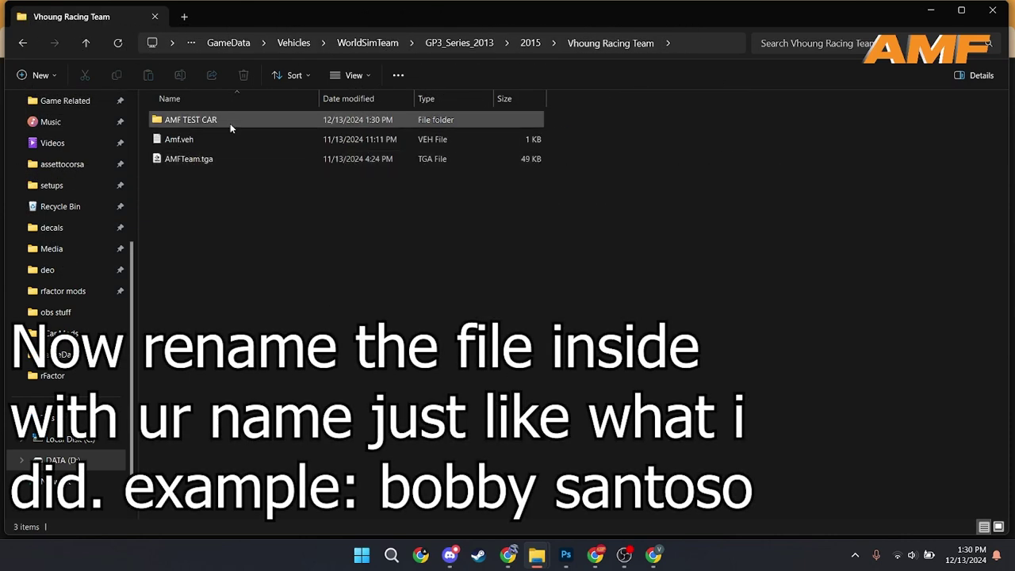
left_click(229, 118)
key("F2")
type("B")
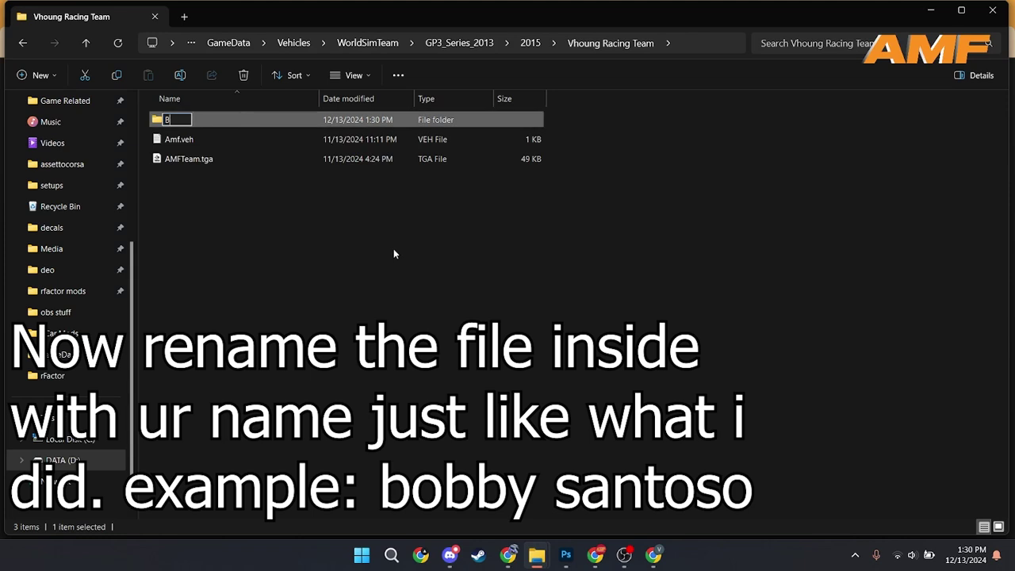
type("obby")
key("Return")
Step: Rename Amf.veh and AMFTeam.tga, replacing AMF with the driver's first name
left_click(234, 136)
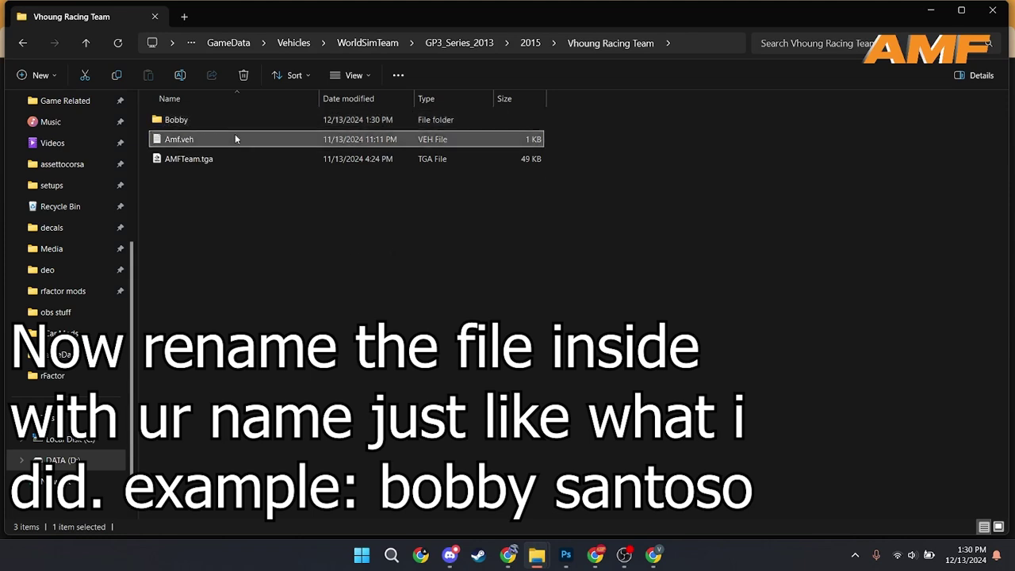
key("F2")
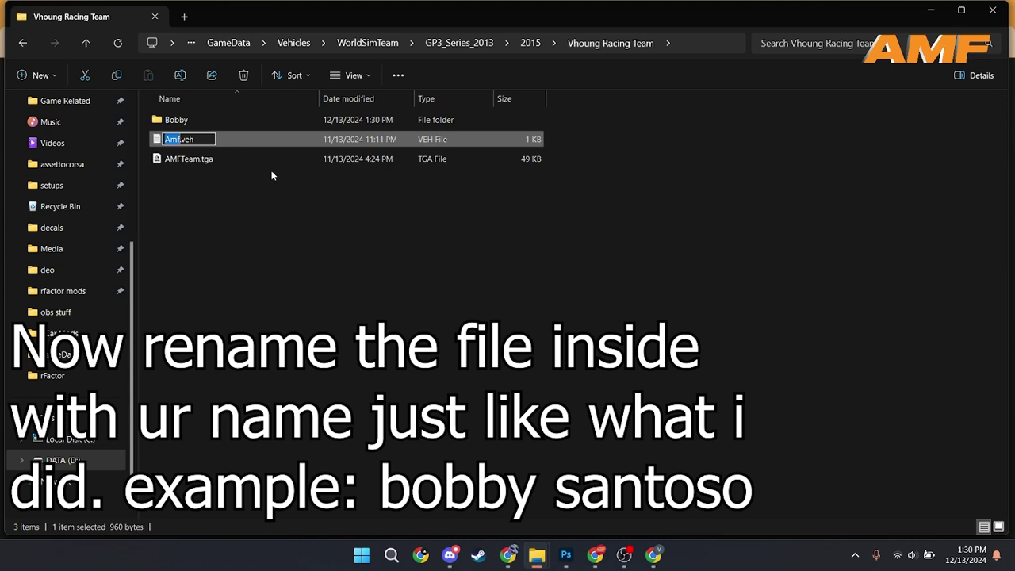
type("Bobby")
key("Return")
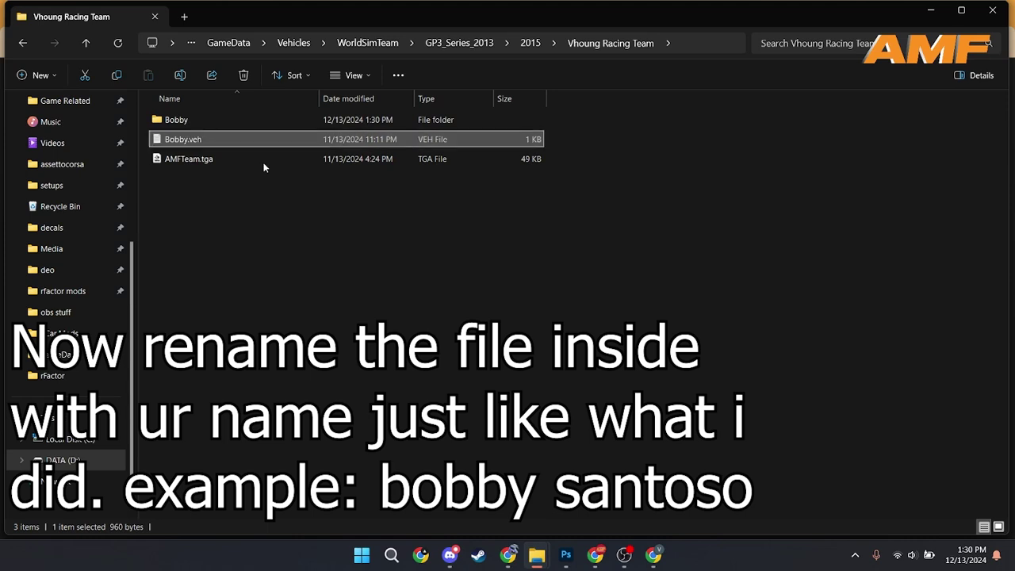
left_click(258, 155)
key("F2")
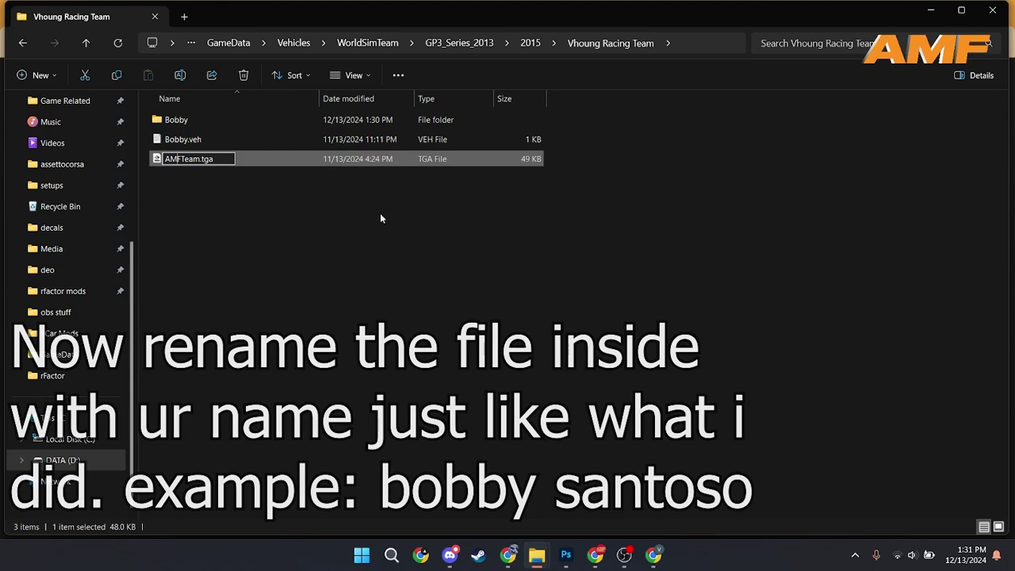
type("Bobby")
key("Return")
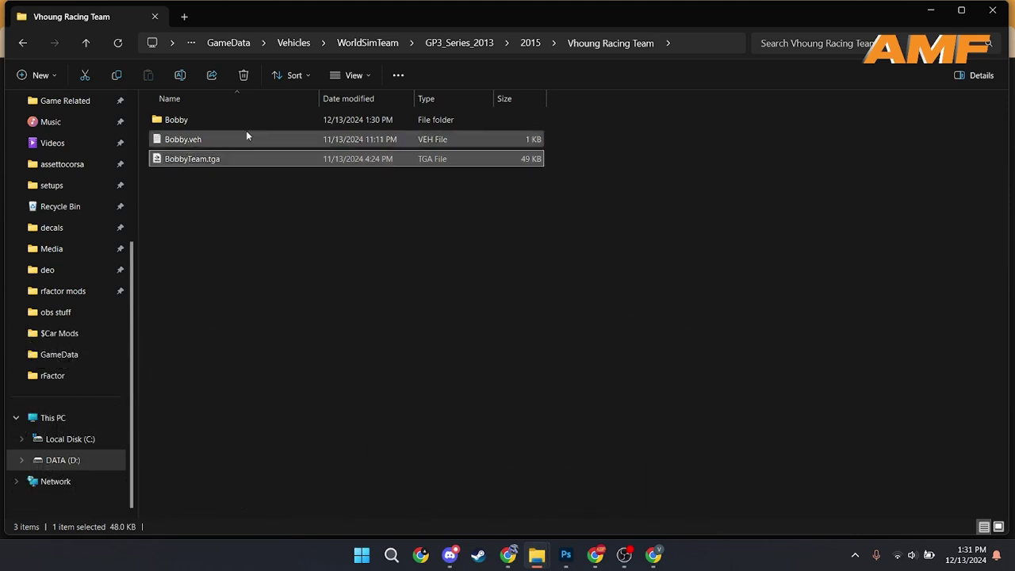
Step: Open the .veh in maximized Notepad and change the DefaultLivery path to the driver's name
double_click(248, 136)
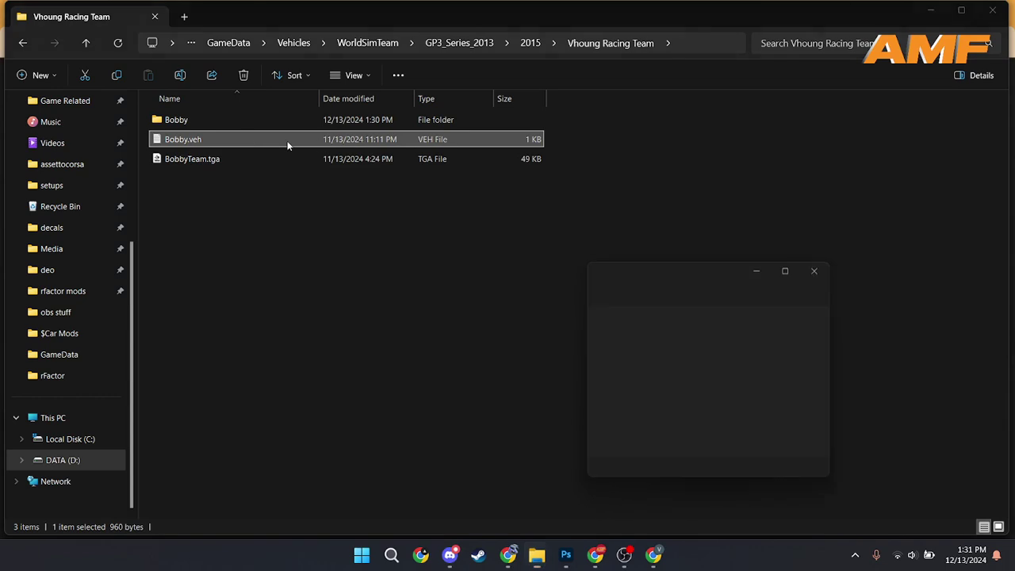
left_click(793, 266)
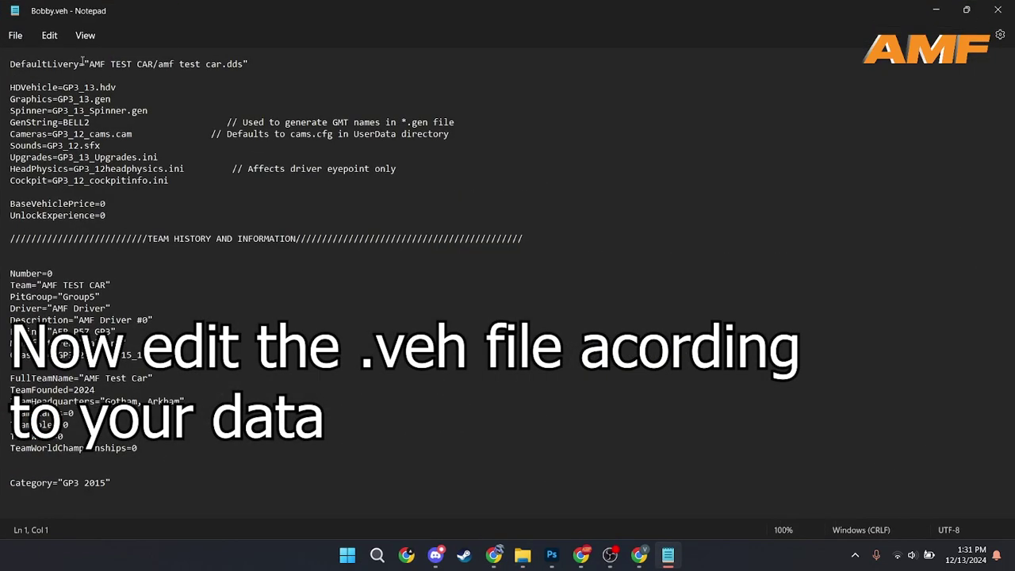
left_click_drag(90, 63, 155, 66)
type("Bobby")
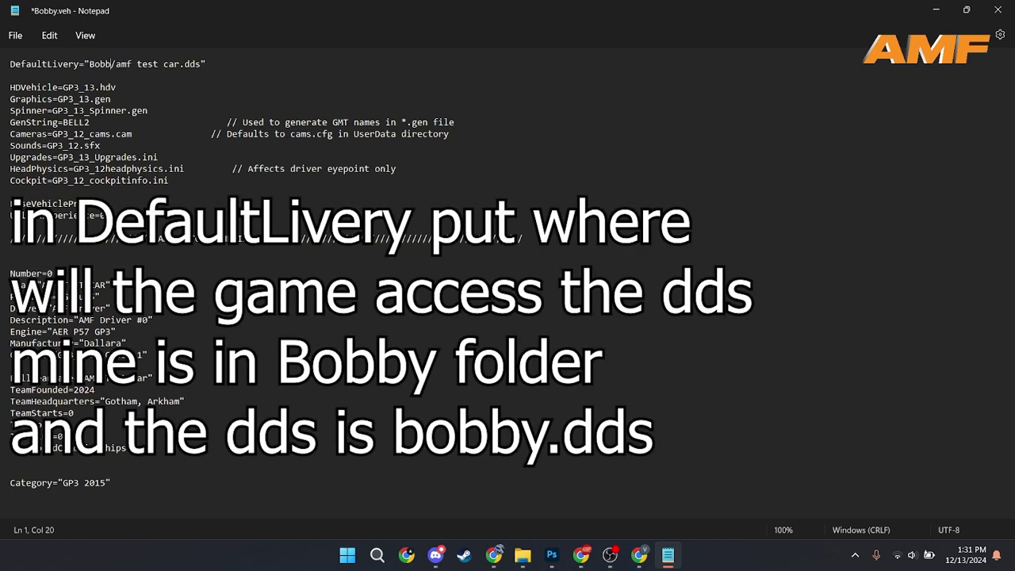
key("Delete")
key("Delete")
key("Delete")
key("Delete")
key("Delete")
key("Delete")
key("Delete")
key("Delete")
key("Delete")
key("Delete")
key("Delete")
key("Delete")
type("Bobby")
left_click(136, 64)
key("BackSpace")
type("b")
left_click(581, 165)
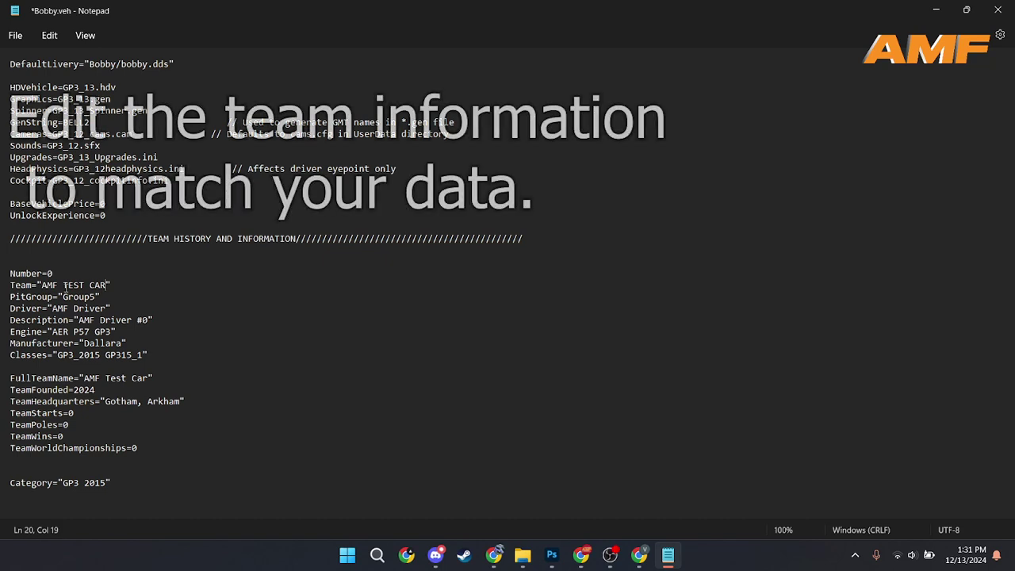
Step: Set Team to 'Vhoung Racing Team' and Driver to the driver's name
left_click_drag(107, 284, 45, 285)
key("BackSpace")
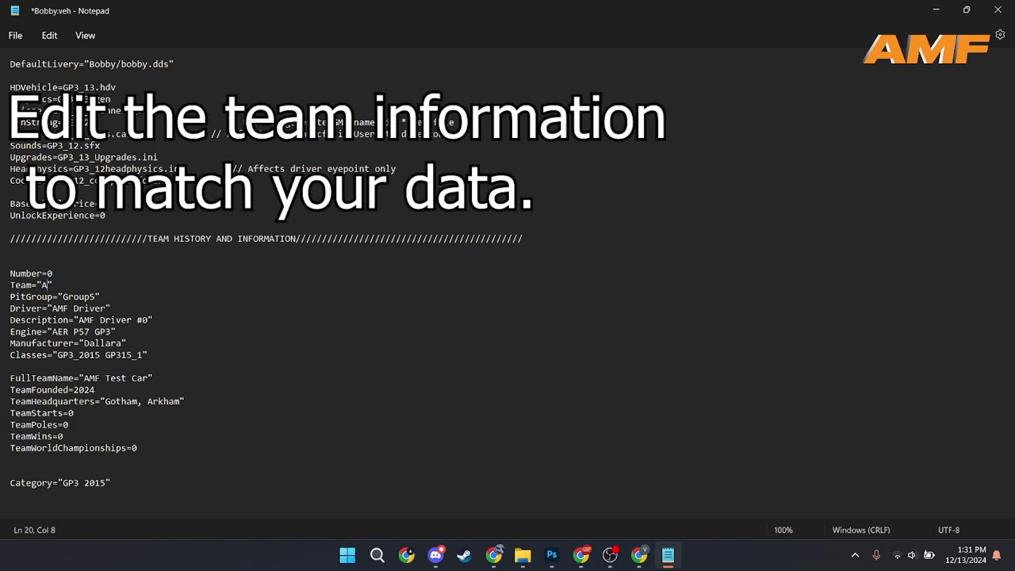
type("HOUNG")
key("BackSpace")
key("BackSpace")
key("BackSpace")
key("BackSpace")
key("BackSpace")
key("BackSpace")
key("BackSpace")
type("Vho")
type("ung")
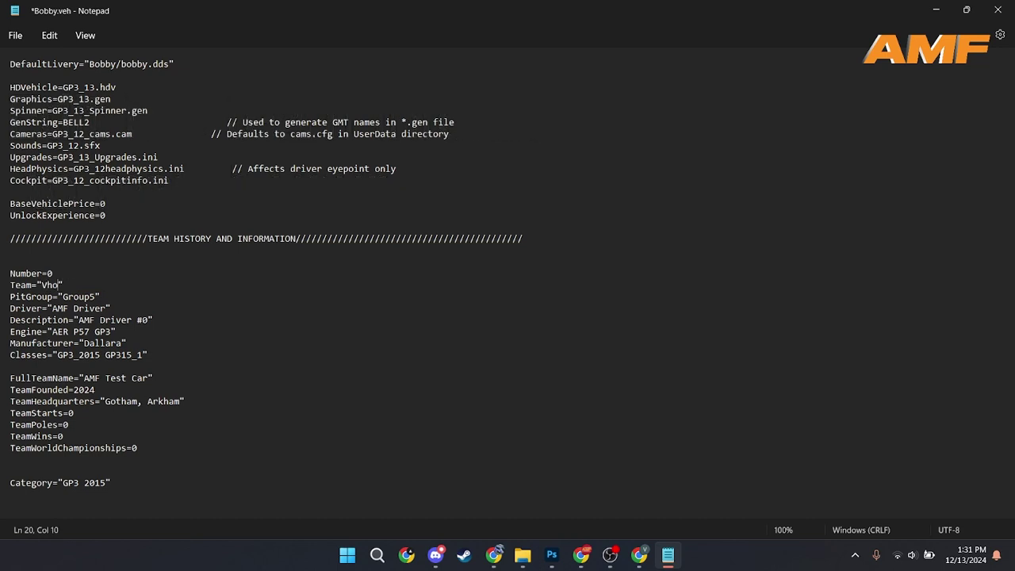
type(" Racing Team")
key("Down")
key("Down")
key("BackSpace")
key("BackSpace")
key("BackSpace")
key("BackSpace")
key("BackSpace")
key("BackSpace")
key("BackSpace")
key("BackSpace")
key("BackSpace")
key("BackSpace")
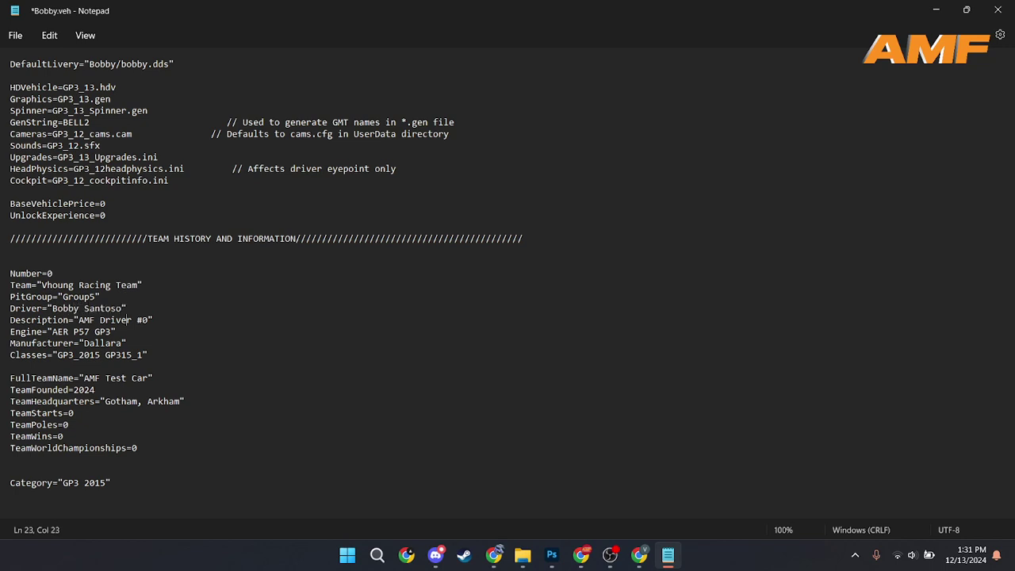
Step: Set Description and FullTeamName to 'Vhoung Racing Team' and TeamHeadquarters to 'Indonesia'
key("BackSpace")
key("BackSpace")
key("BackSpace")
key("BackSpace")
key("BackSpace")
key("BackSpace")
key("BackSpace")
key("BackSpace")
key("BackSpace")
key("BackSpace")
key("BackSpace")
type("Vhoung Racing Team")
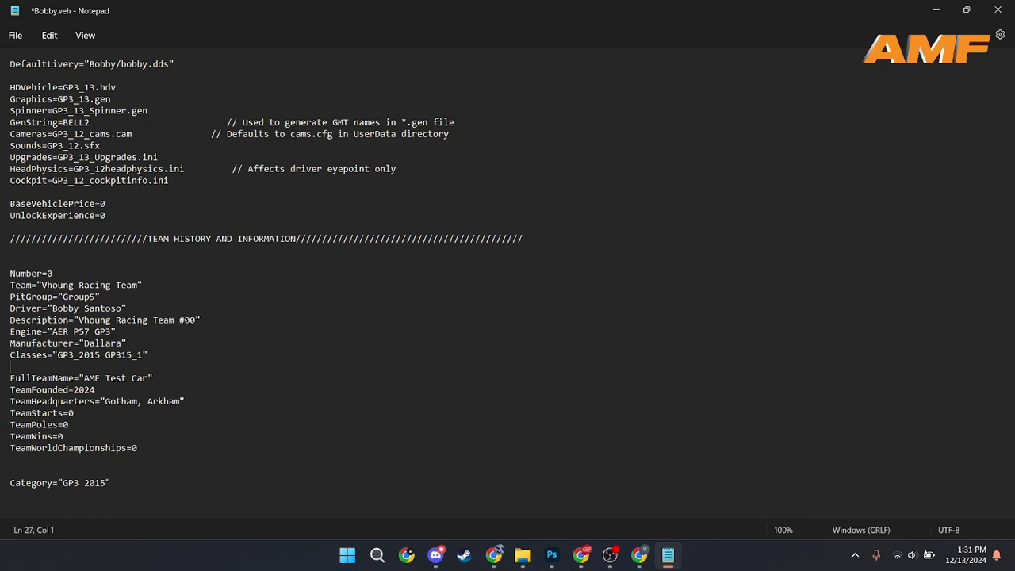
key("BackSpace")
key("BackSpace")
key("BackSpace")
key("BackSpace")
key("BackSpace")
key("BackSpace")
key("BackSpace")
key("BackSpace")
key("BackSpace")
key("BackSpace")
key("BackSpace")
key("BackSpace")
type("Vhoung Racing Team")
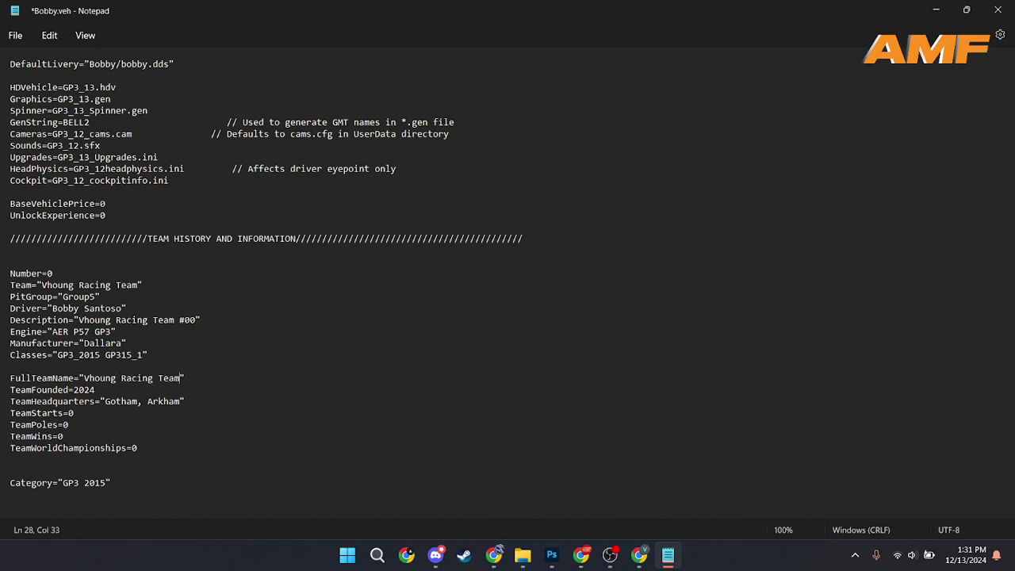
key("Down")
key("Home")
left_click(181, 401)
key("ctrl+BackSpace")
key("ctrl+BackSpace")
key("ctrl+BackSpace")
type("Indonesia")
Step: Save the edited .veh file and close Notepad
left_click(163, 472)
key("ctrl+s")
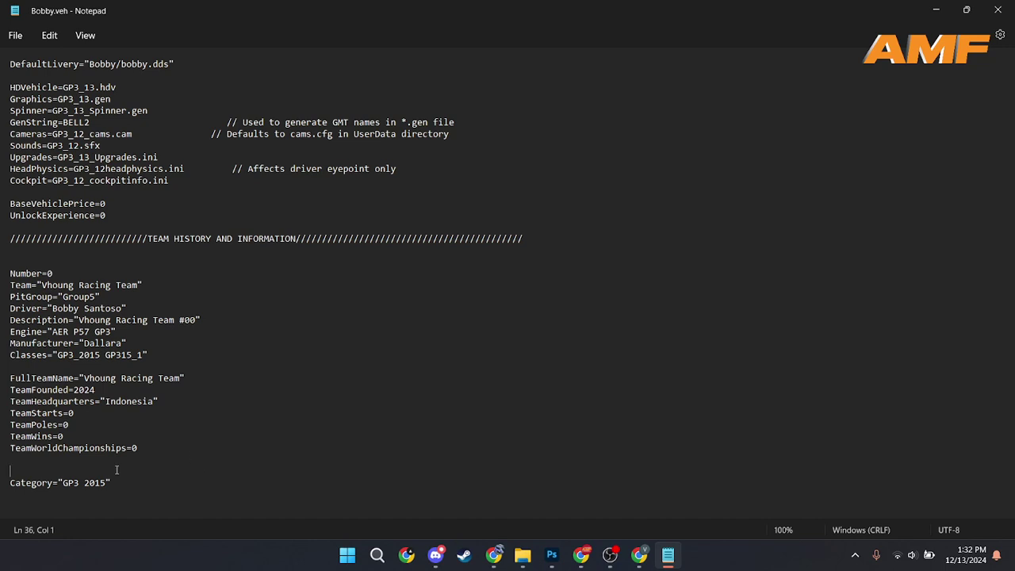
left_click(396, 263)
left_click(997, 10)
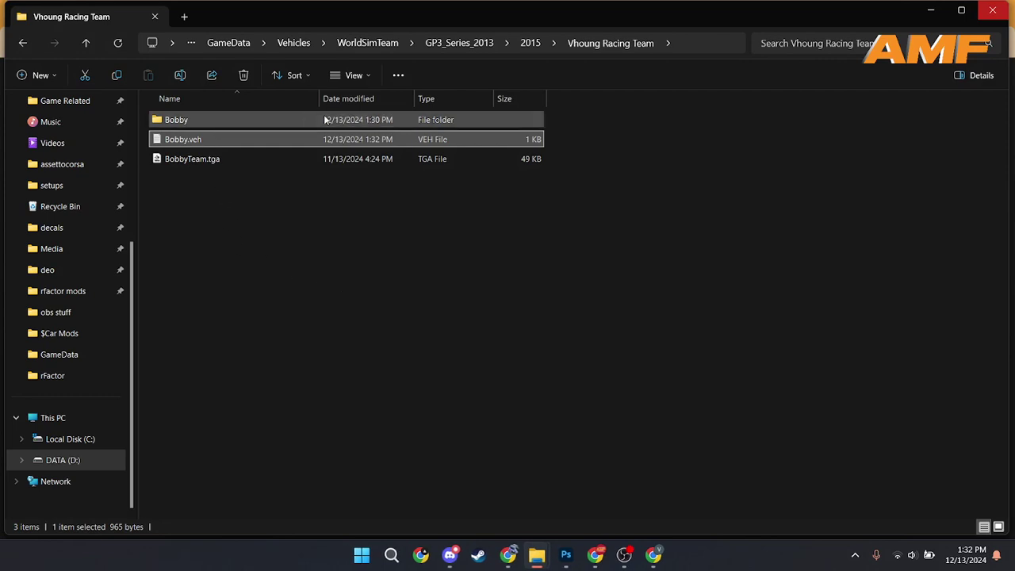
Step: In the livery folder, rename amf test car.dds and AMF.txt to the driver's first name
double_click(307, 115)
left_click(201, 170)
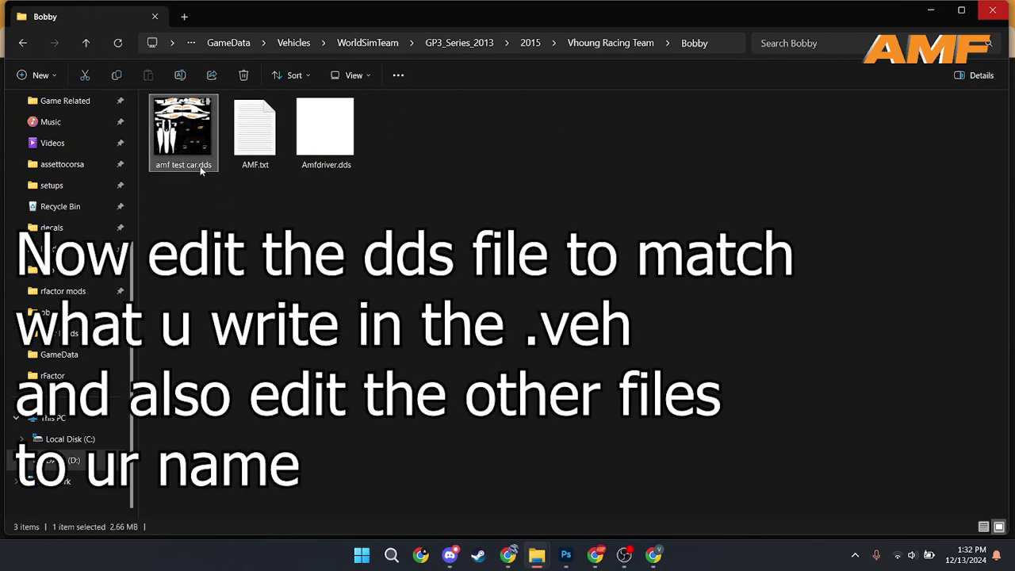
key("F2")
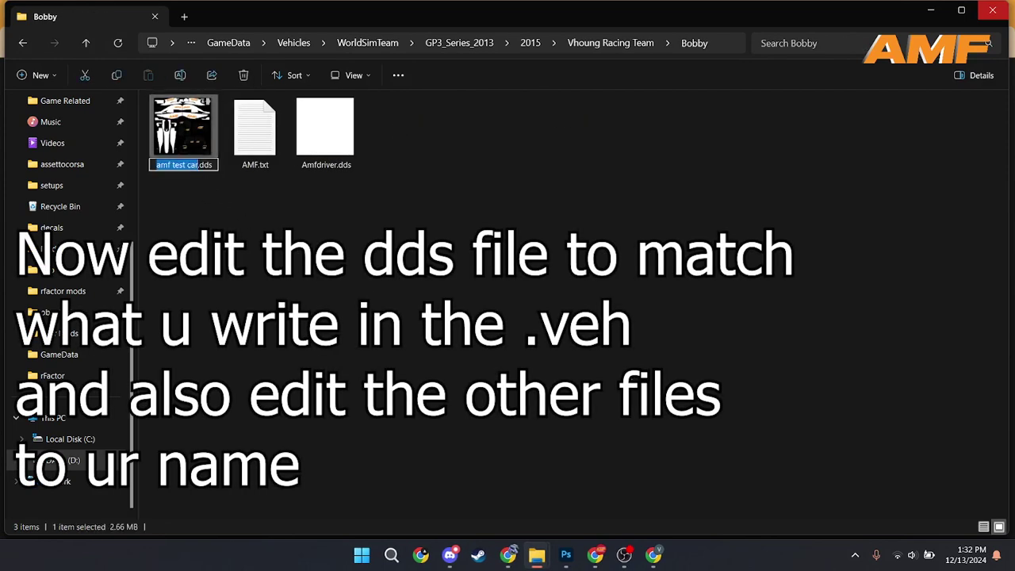
type("bobby")
key("Return")
key("Right")
key("F2")
type("bobby")
key("Return")
Step: Replace the Amf prefix of Amfdriver.dds with the driver's name, then select the livery .dds
left_click(325, 156)
key("F2")
key("Home")
key("Delete")
key("Delete")
key("Delete")
type("Bobb")
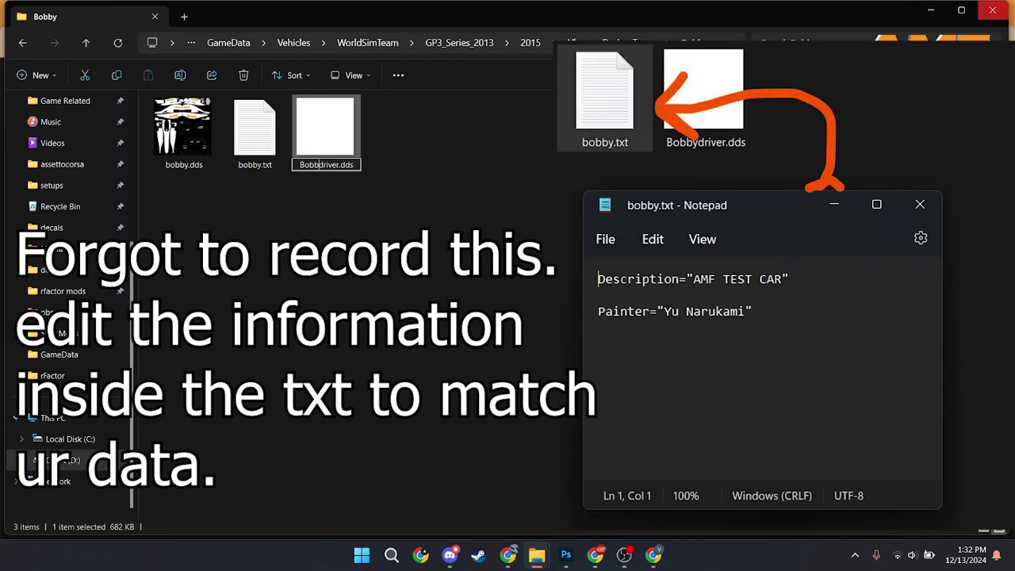
type("y")
key("Return")
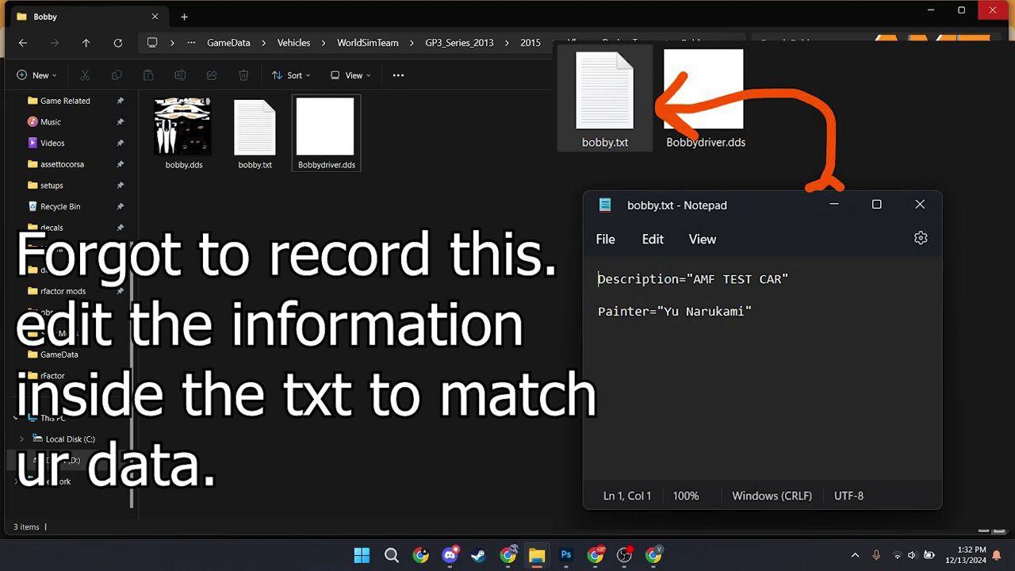
left_click(169, 137)
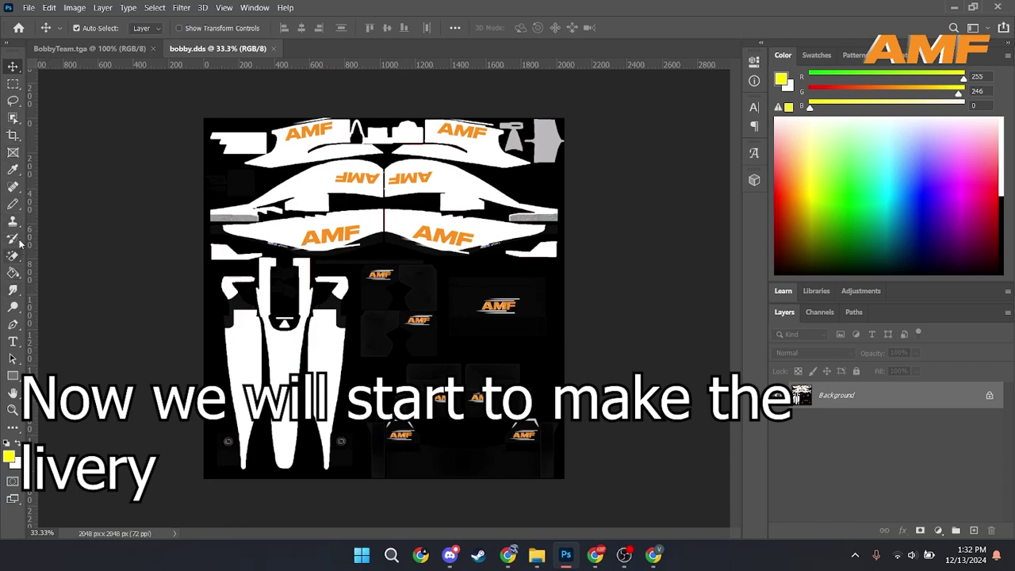
Step: Draw two dark blue rectangles over the upper livery and the lower-left artwork
left_click(13, 377)
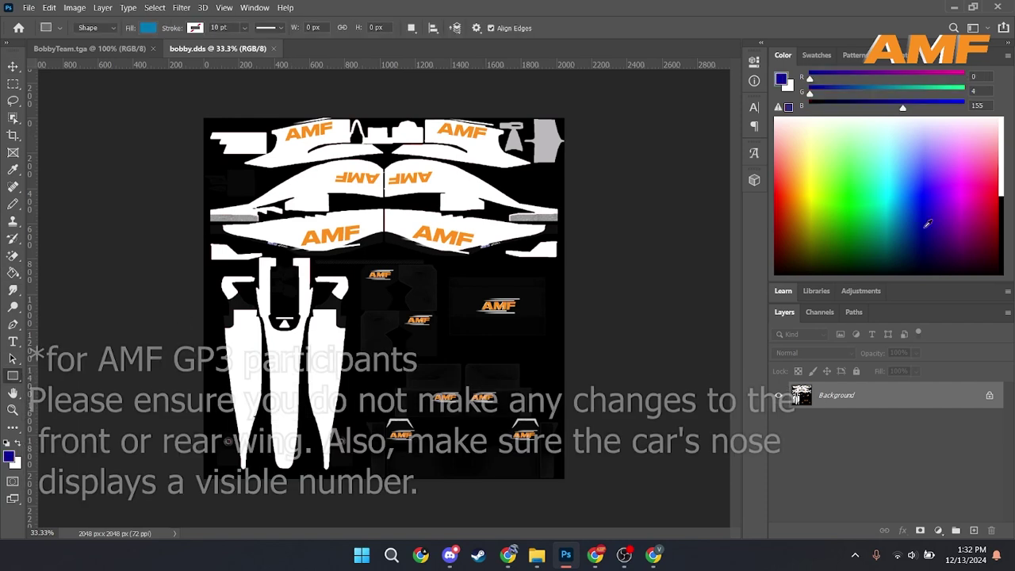
left_click_drag(204, 121, 482, 260)
left_click(482, 261)
left_click(580, 132)
left_click(539, 159)
left_click(580, 132)
left_click(721, 56)
left_click_drag(206, 473, 354, 264)
left_click(353, 265)
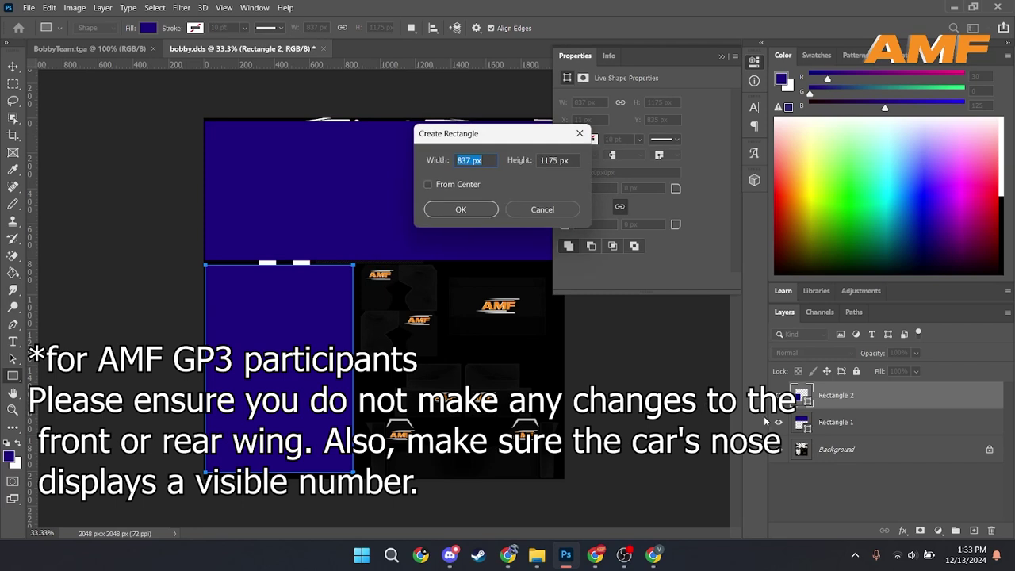
Step: Unlock the Background into a layer, move it to the top, and lower its opacity to 16%
left_click(580, 133)
left_click(13, 67)
left_click(721, 56)
left_click(912, 449)
left_click(989, 449)
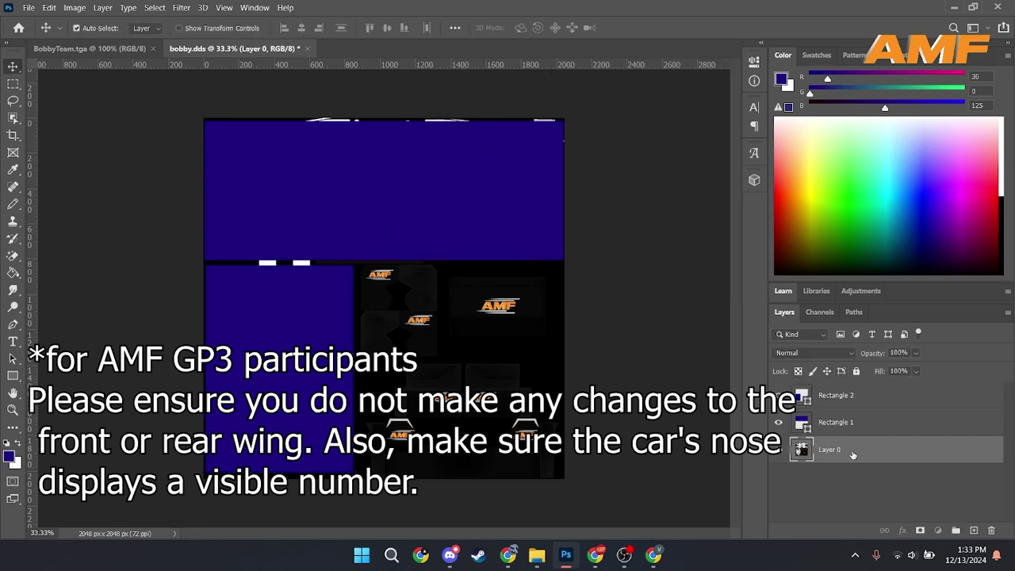
left_click_drag(832, 449, 832, 389)
left_click(915, 353)
left_click_drag(935, 369, 879, 366)
left_click(71, 300)
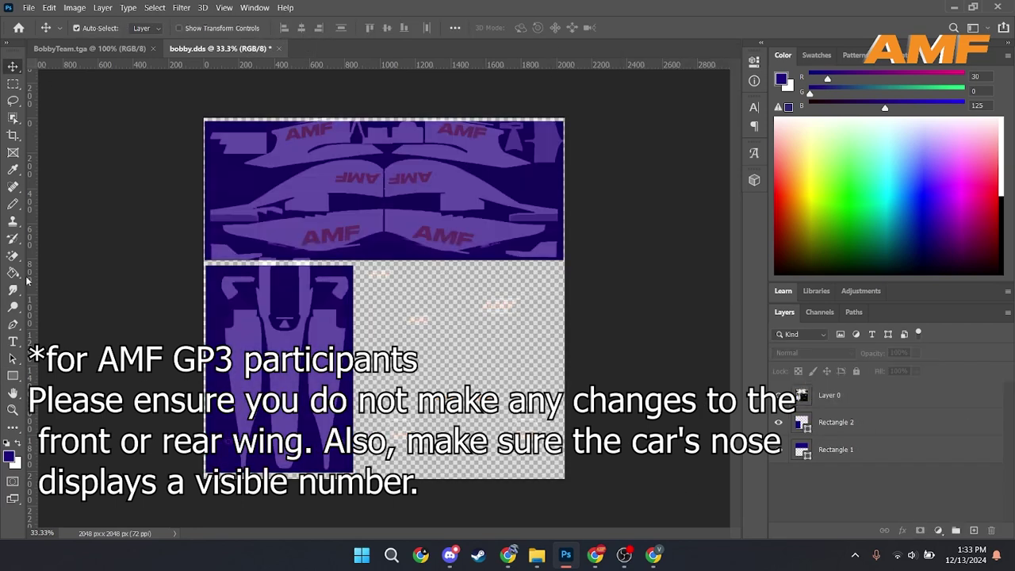
Step: Add a white 00 number, enlarge it lower on the nose, and move Layer 0 below Rectangle 1
left_click(13, 340)
left_click(274, 372)
left_click(782, 78)
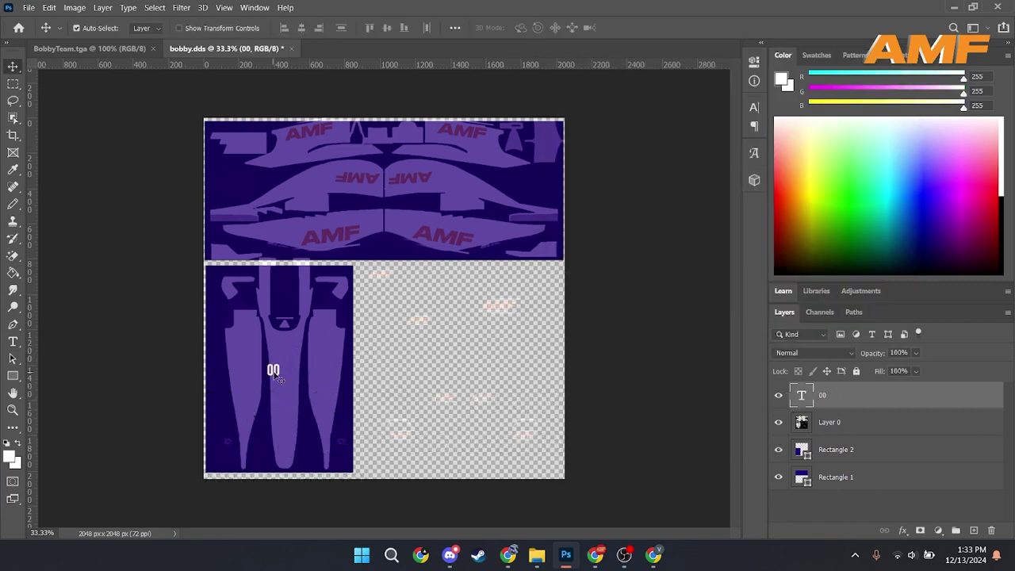
key("ctrl+t")
mouse_move(293, 396)
left_mouse_down()
mouse_move(302, 409)
mouse_move(283, 396)
mouse_move(290, 403)
mouse_move(281, 405)
left_mouse_up()
left_click(600, 422)
left_click_drag(829, 422, 876, 494)
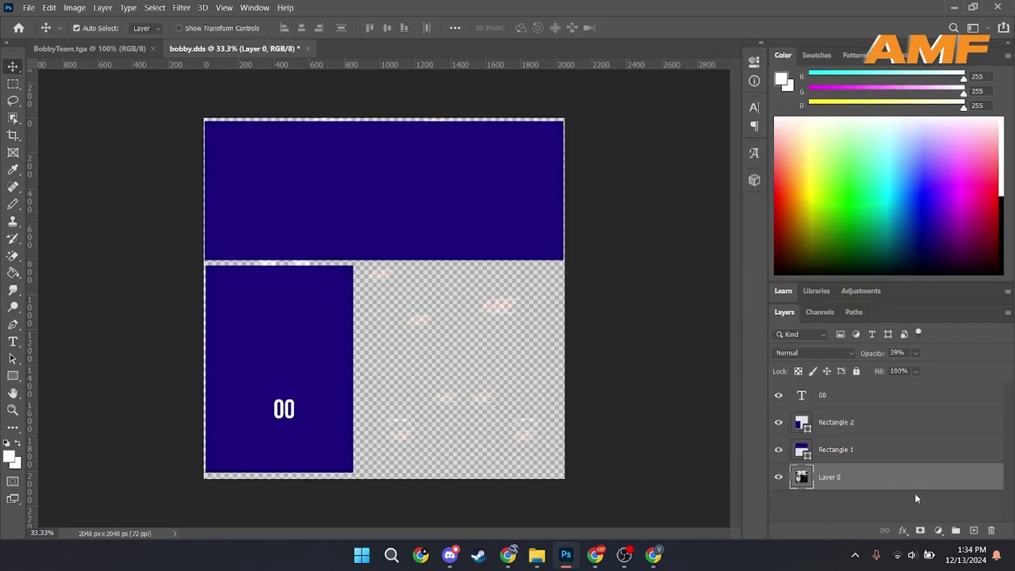
left_click(611, 310)
Step: Select the Brush tool and set the foreground colour to bright yellow
left_click(13, 204)
left_click_drag(817, 212, 810, 202)
left_click(8, 457)
mouse_move(664, 136)
left_mouse_down()
mouse_move(704, 91)
mouse_move(692, 92)
mouse_move(726, 91)
left_mouse_up()
left_click(741, 233)
left_click(740, 230)
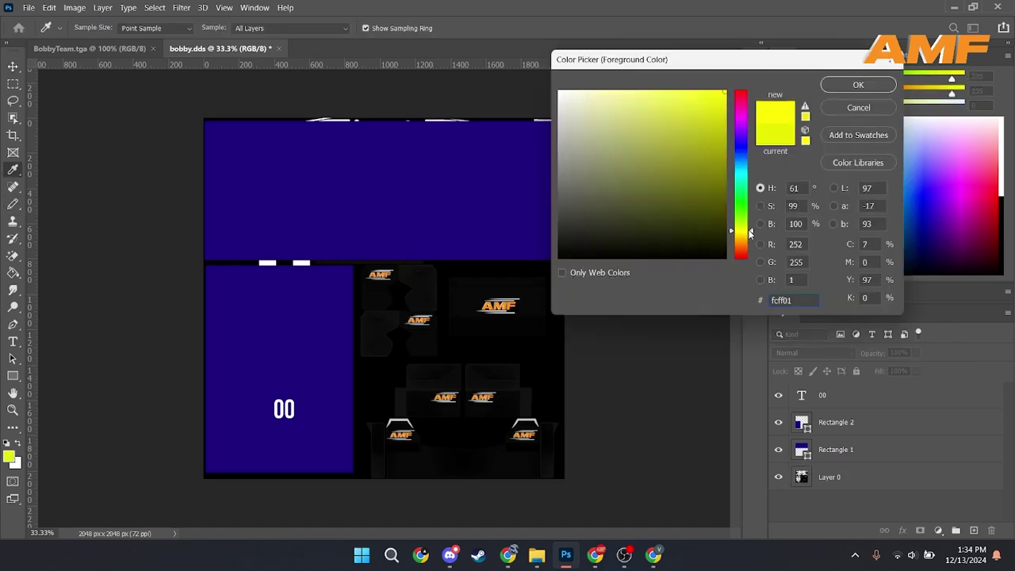
left_click(857, 85)
Step: On Rectangle 2, paint yellow scribbles across the top panel and the nose
left_click(859, 427)
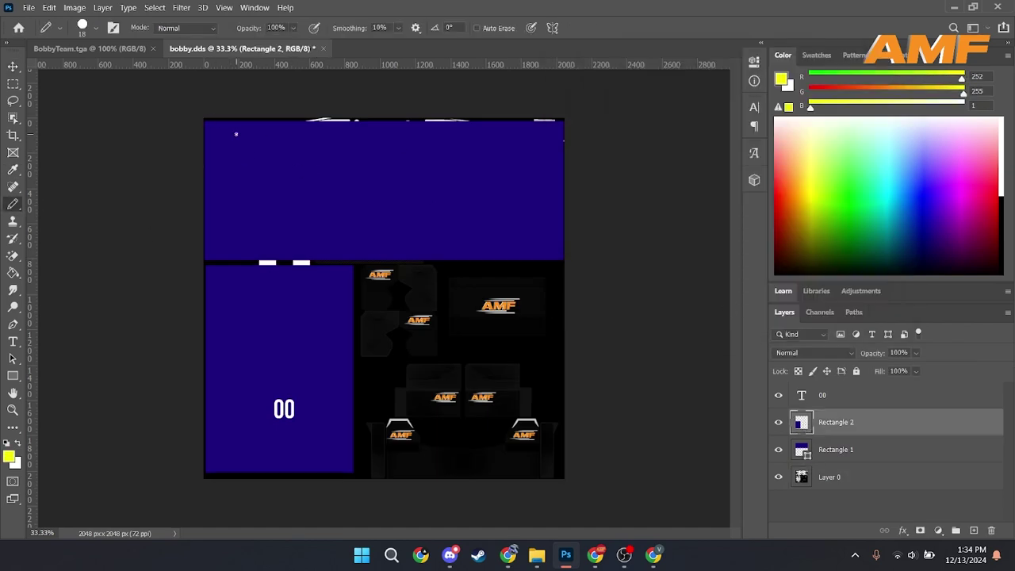
left_click_drag(229, 135, 507, 186)
mouse_move(341, 127)
left_mouse_down()
mouse_move(444, 133)
mouse_move(508, 167)
mouse_move(317, 238)
mouse_move(464, 237)
left_mouse_up()
mouse_move(285, 284)
left_mouse_down()
mouse_move(237, 342)
mouse_move(313, 368)
mouse_move(240, 305)
left_mouse_up()
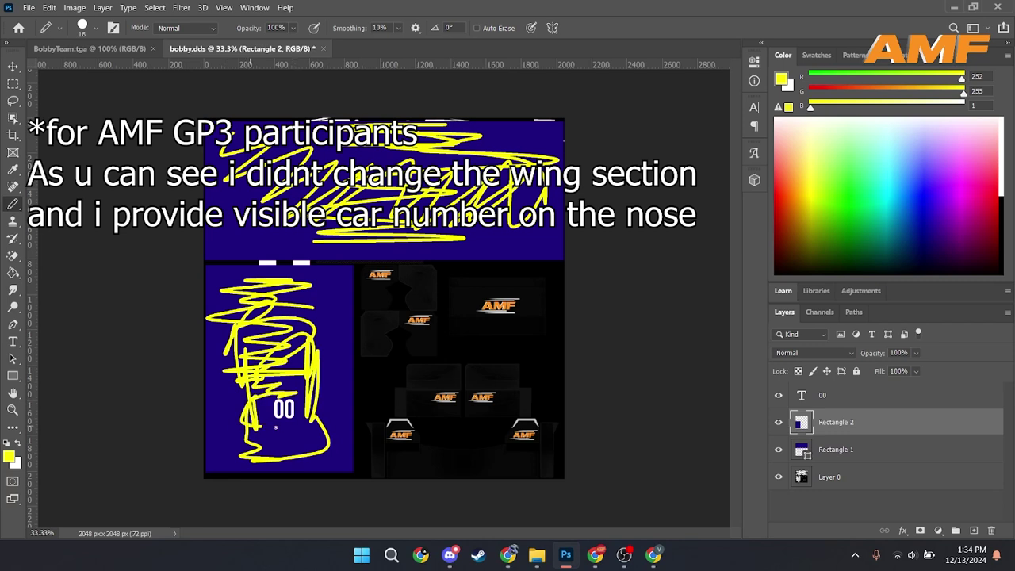
mouse_move(276, 428)
left_mouse_down()
mouse_move(321, 333)
mouse_move(329, 372)
left_mouse_up()
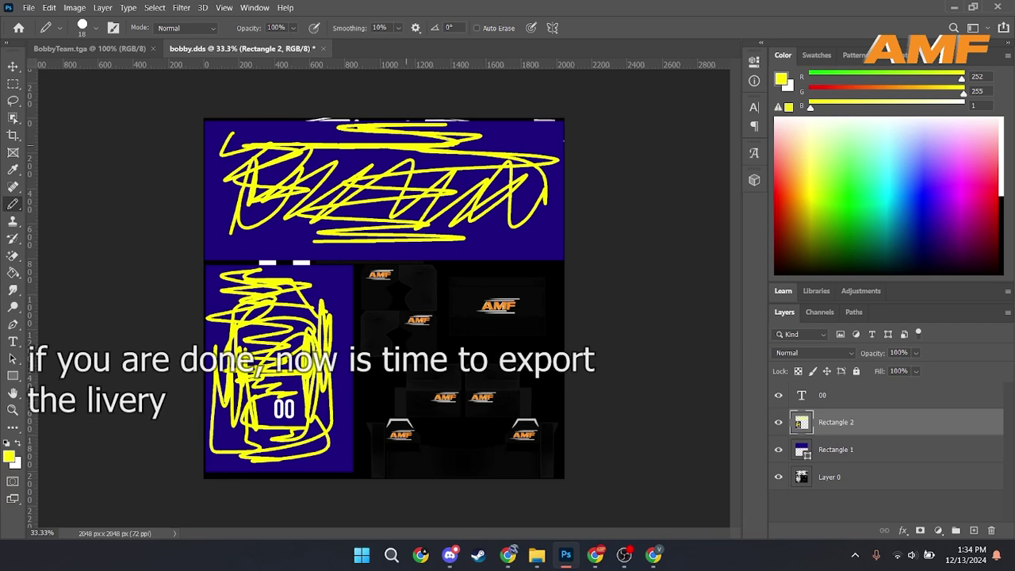
Step: Save the livery as DXT5 bobby.dds with mipmaps, replacing the old file, and minimize Photoshop
left_click(28, 9)
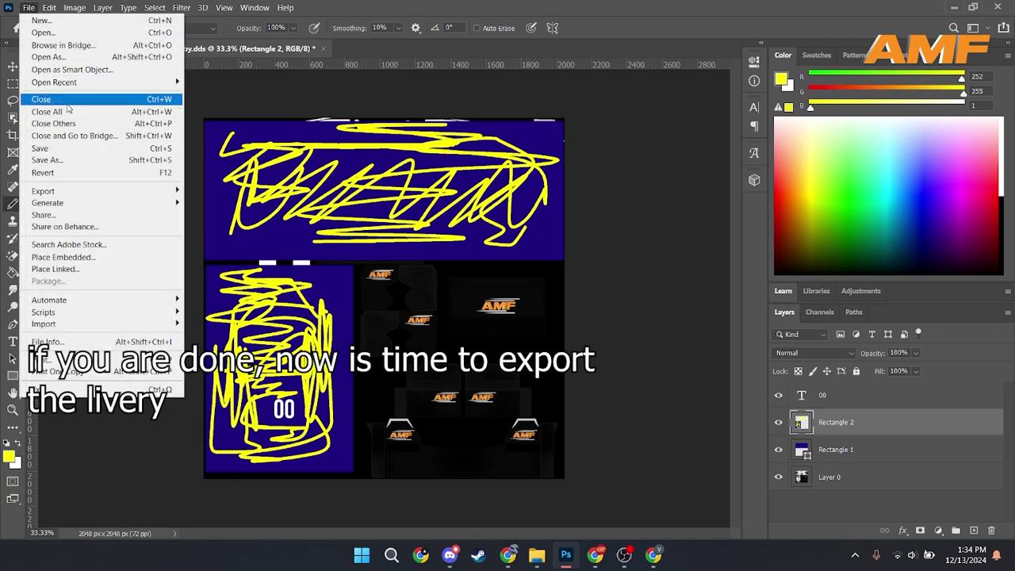
left_click(76, 161)
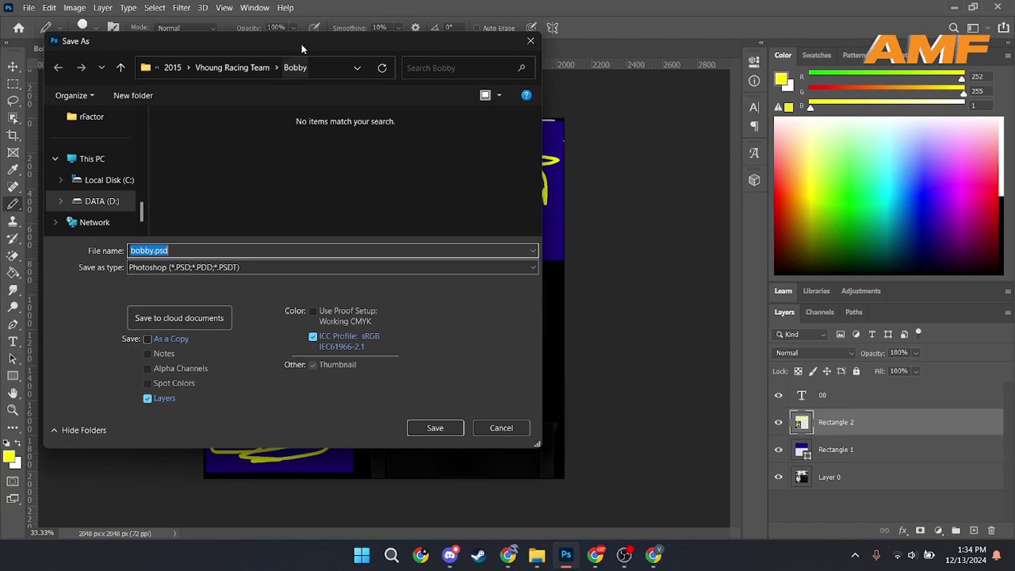
left_click_drag(302, 49, 410, 106)
left_click(430, 320)
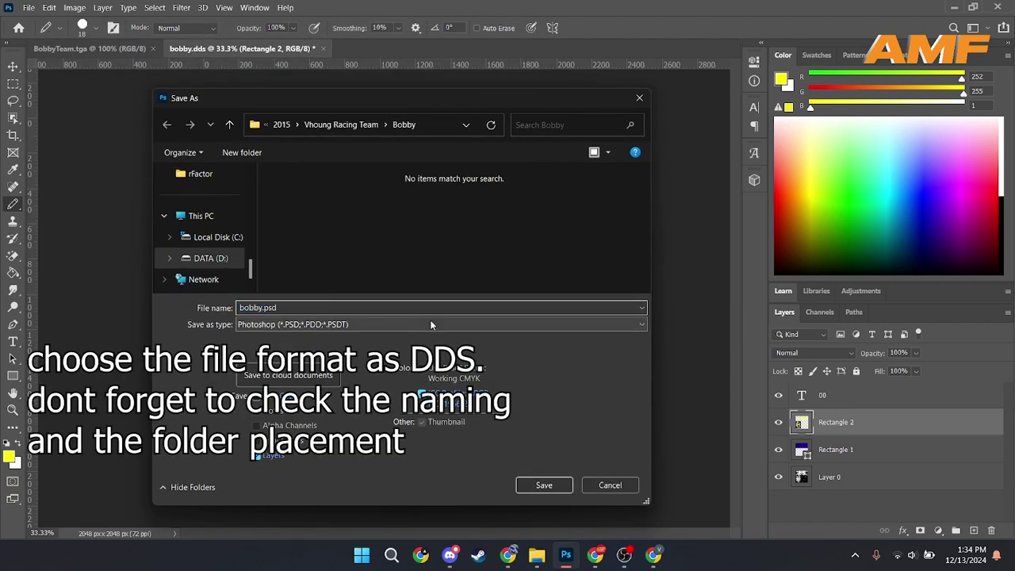
left_click(429, 319)
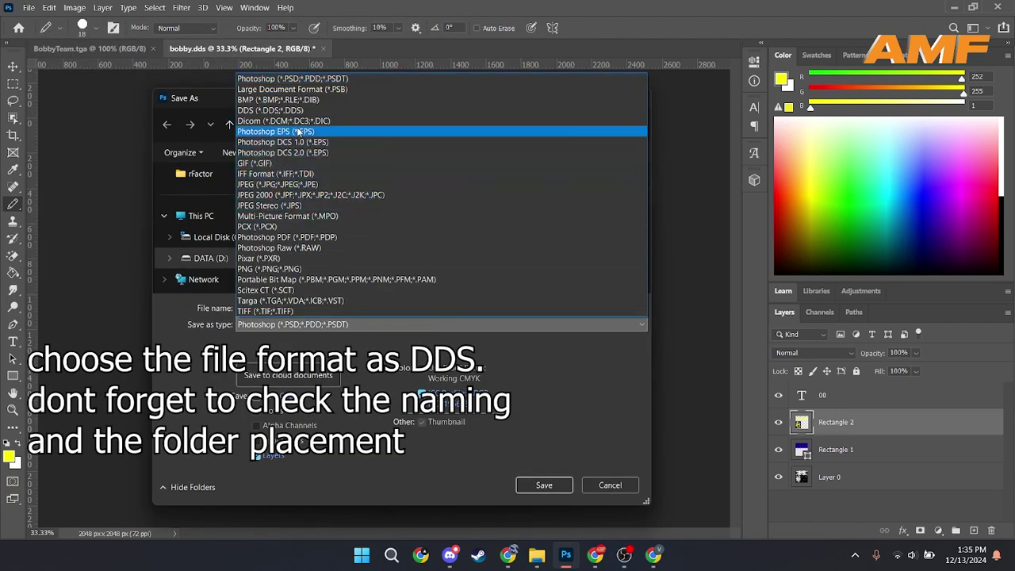
left_click(298, 110)
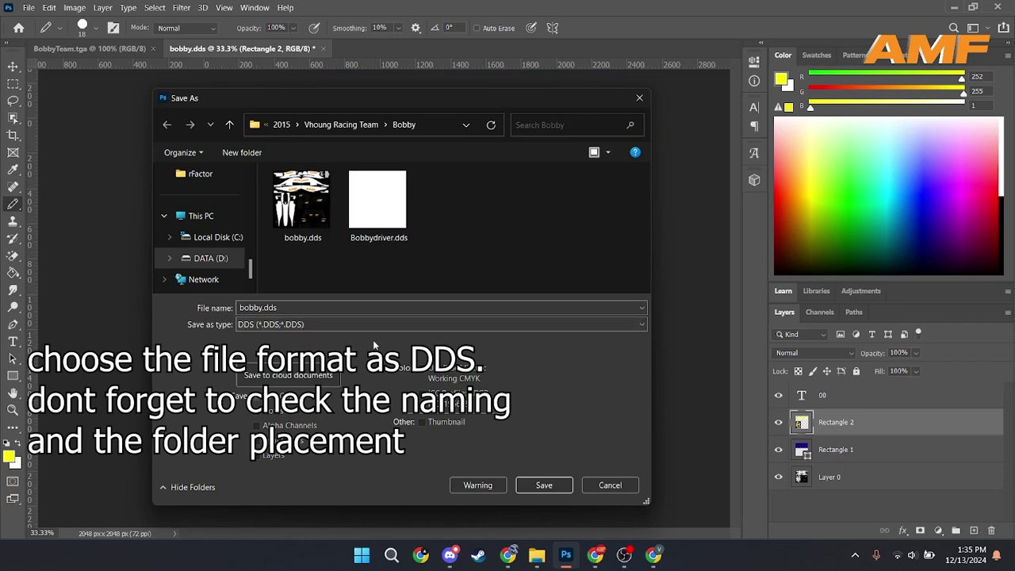
left_click(543, 483)
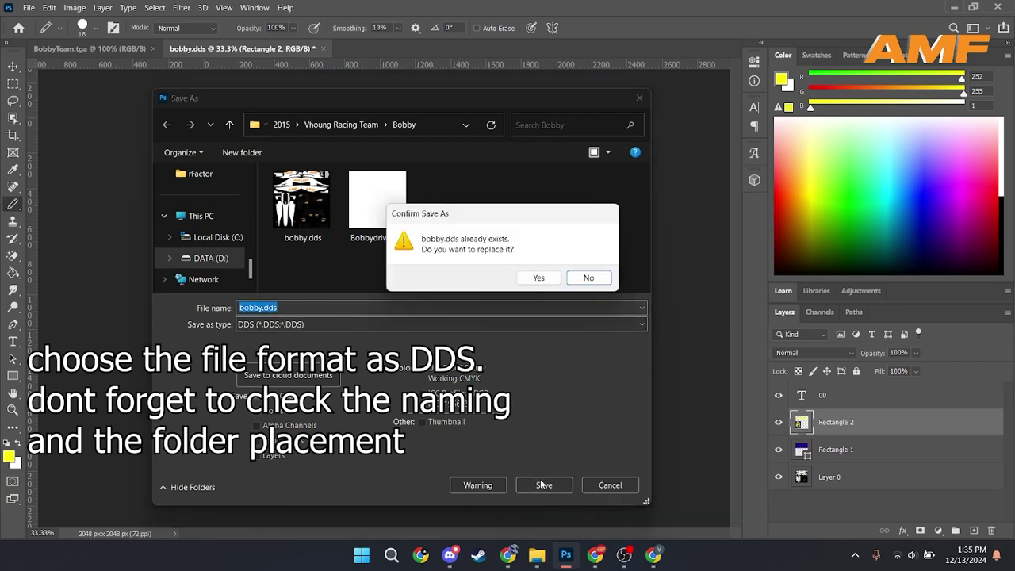
left_click(538, 278)
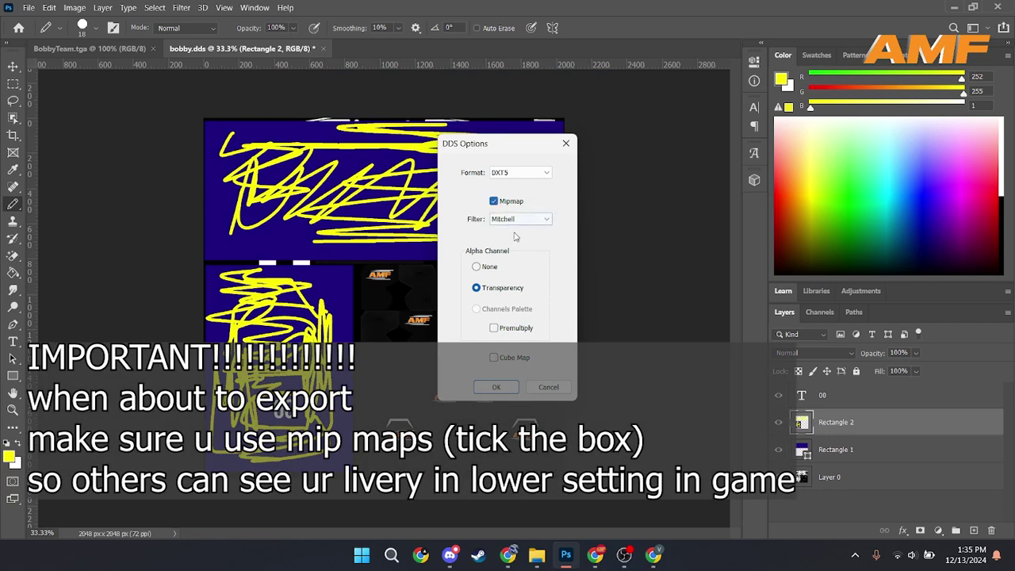
left_click(496, 386)
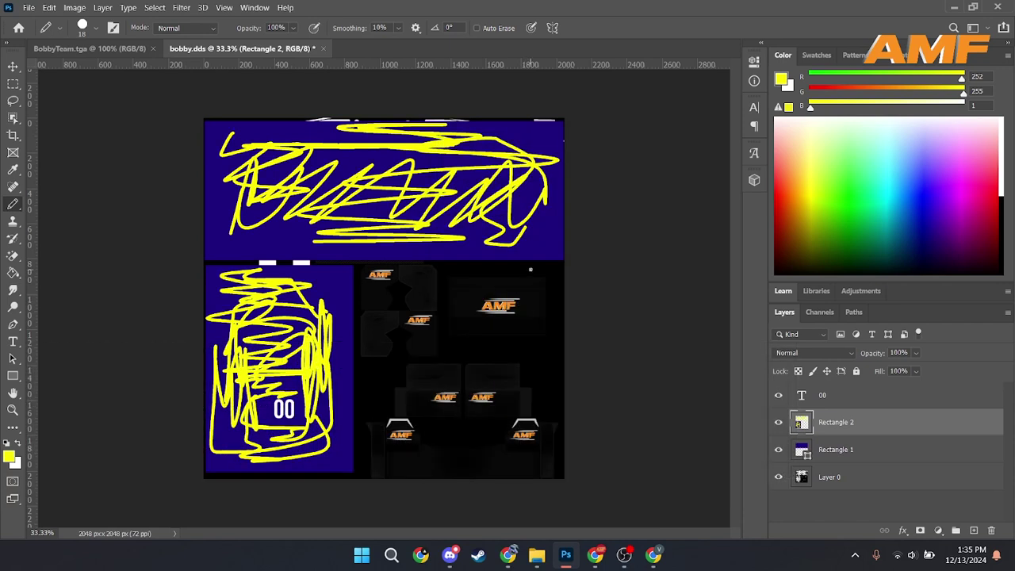
left_click(953, 6)
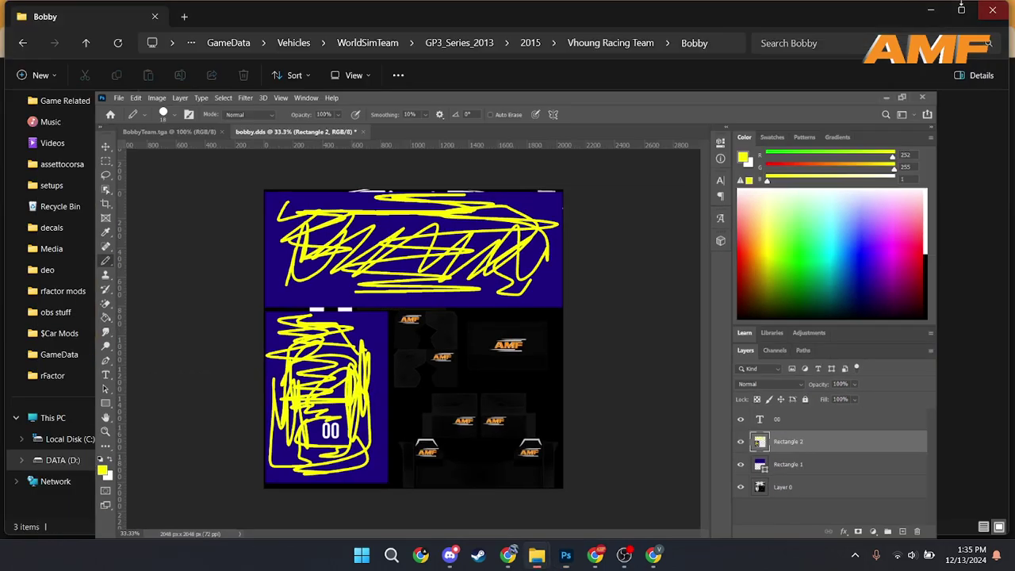
Step: Go up to the Vhoung Racing Team folder and bring up the Start menu
left_click(650, 43)
key("super")
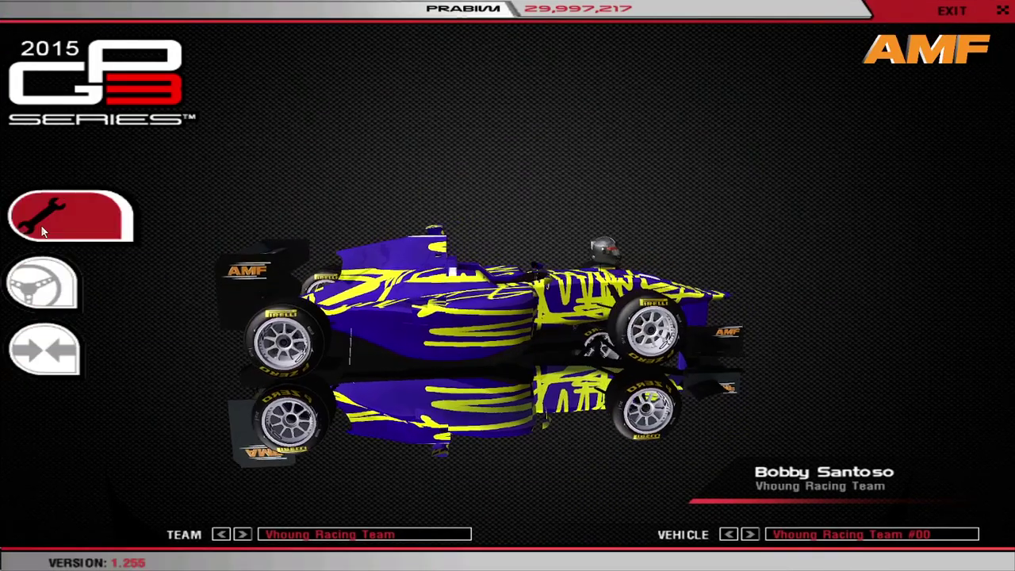
Step: Open rFactor's Customize > Vehicle panel showing the Vhoung Racing Team #00 car
mouse_move(43, 230)
left_click(85, 317)
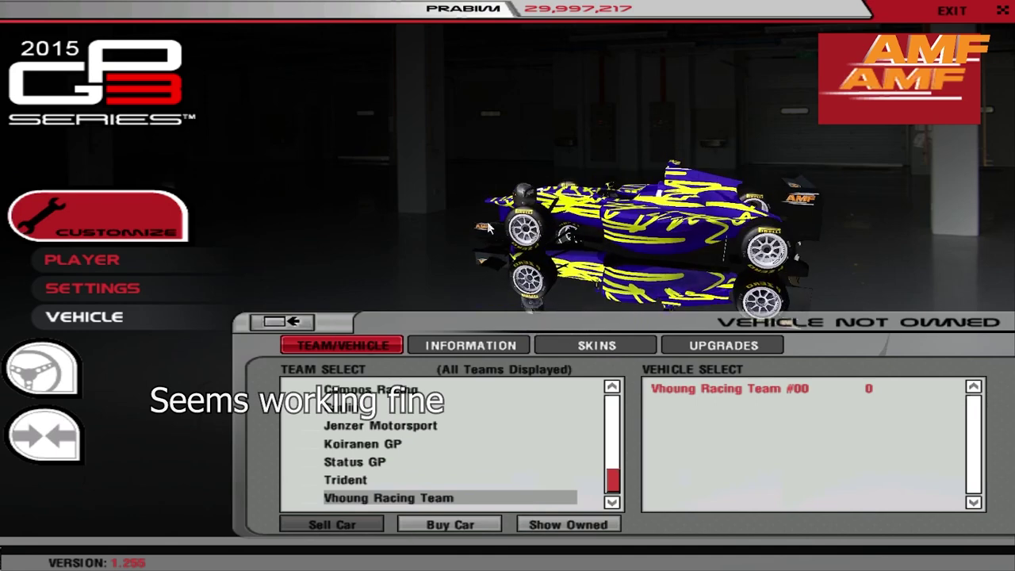
key("alt+Tab")
key("Tab")
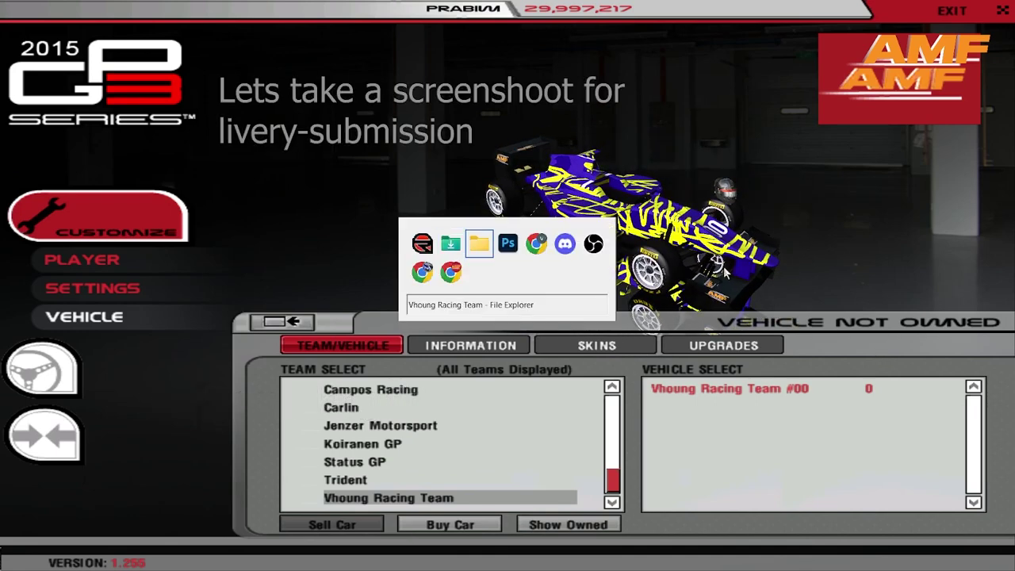
Step: Snip a rectangle around the #00 car in rFactor's garage to the clipboard
key("alt+Tab")
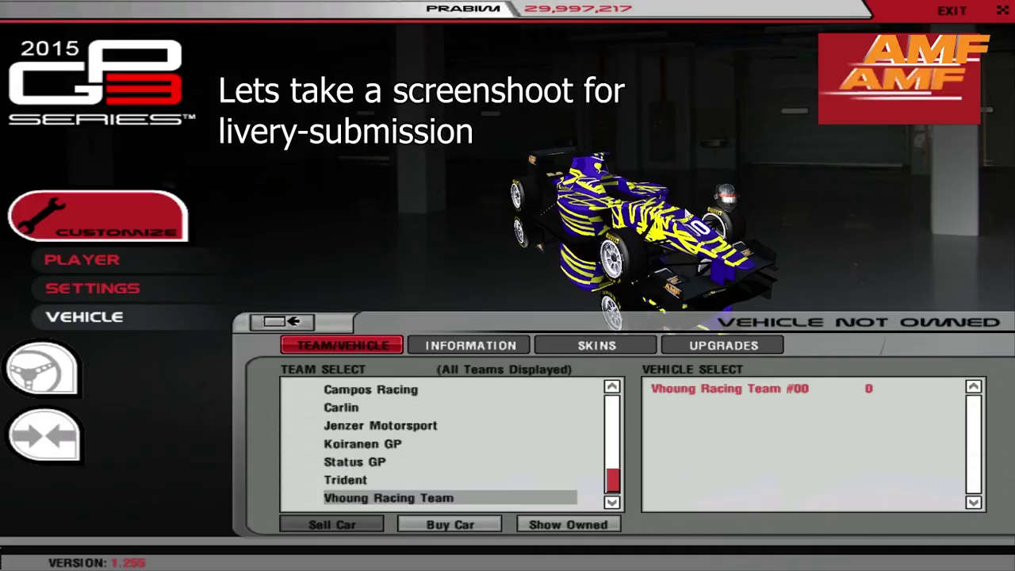
key("alt+Tab")
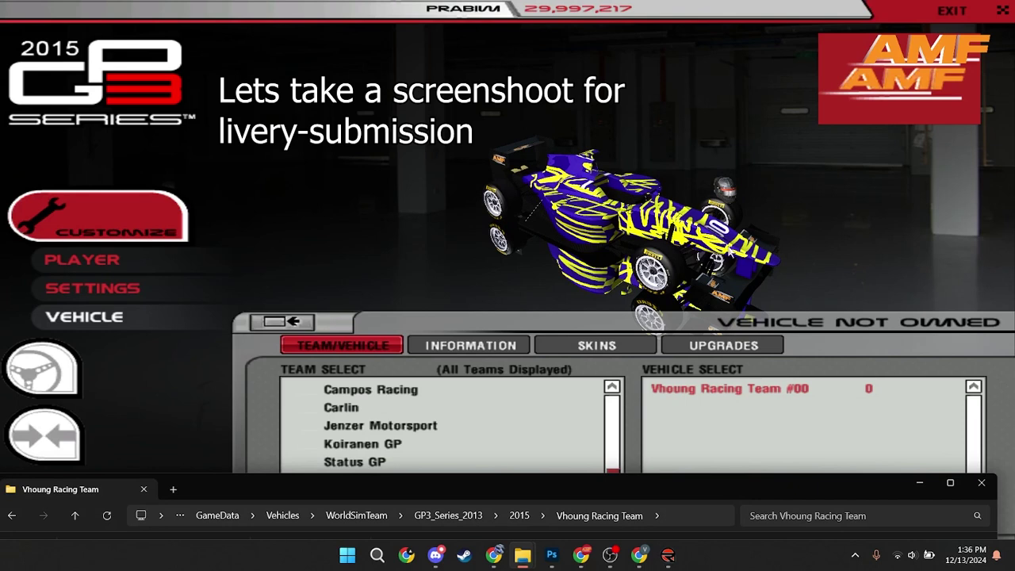
key("super+shift+s")
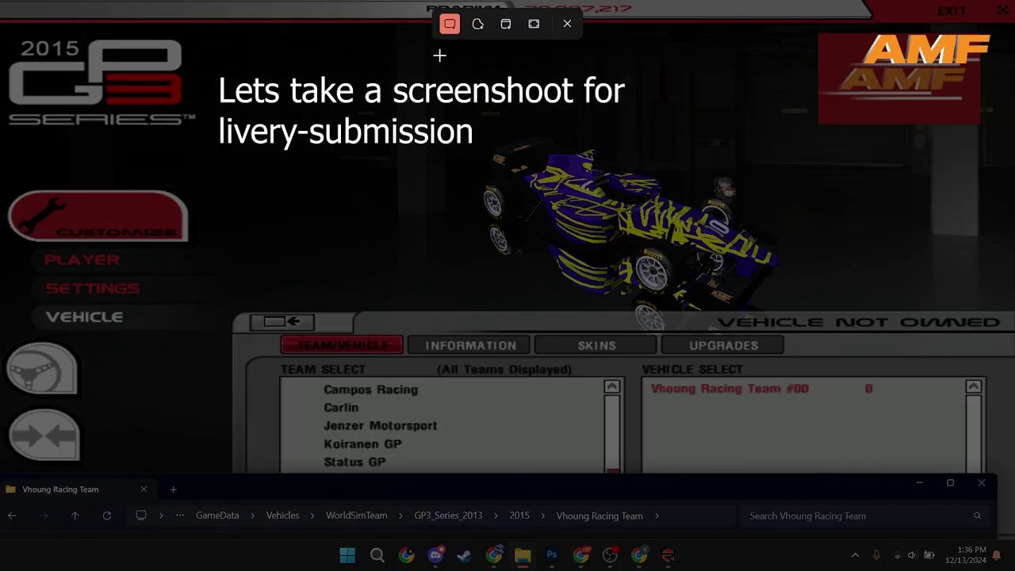
left_click_drag(466, 107, 784, 311)
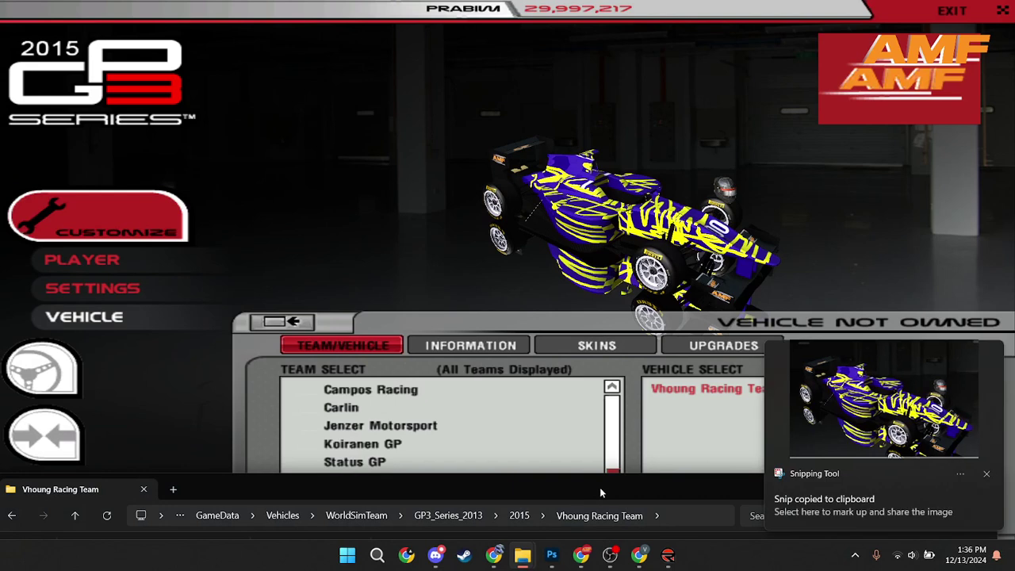
left_click(985, 476)
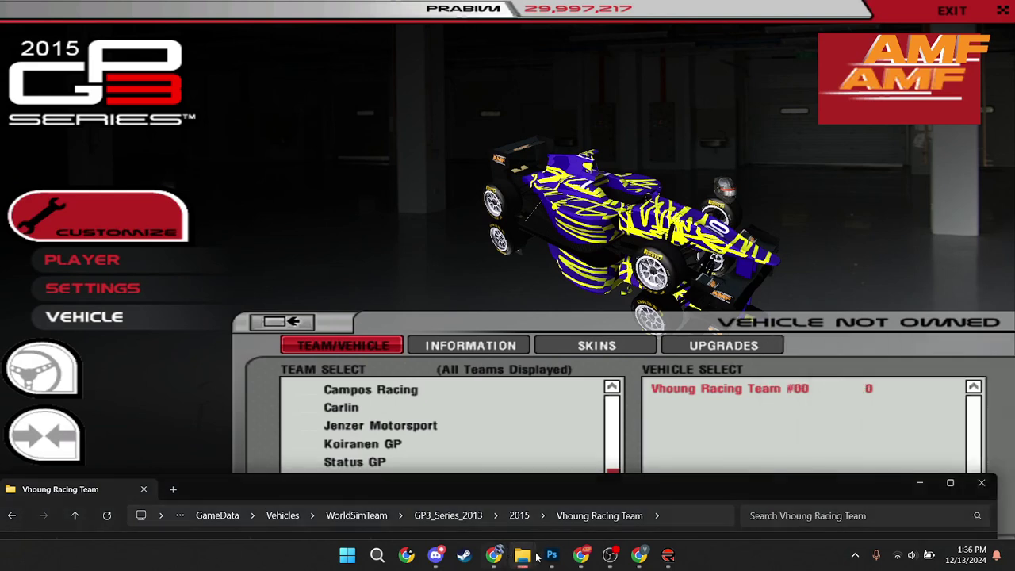
left_click(436, 554)
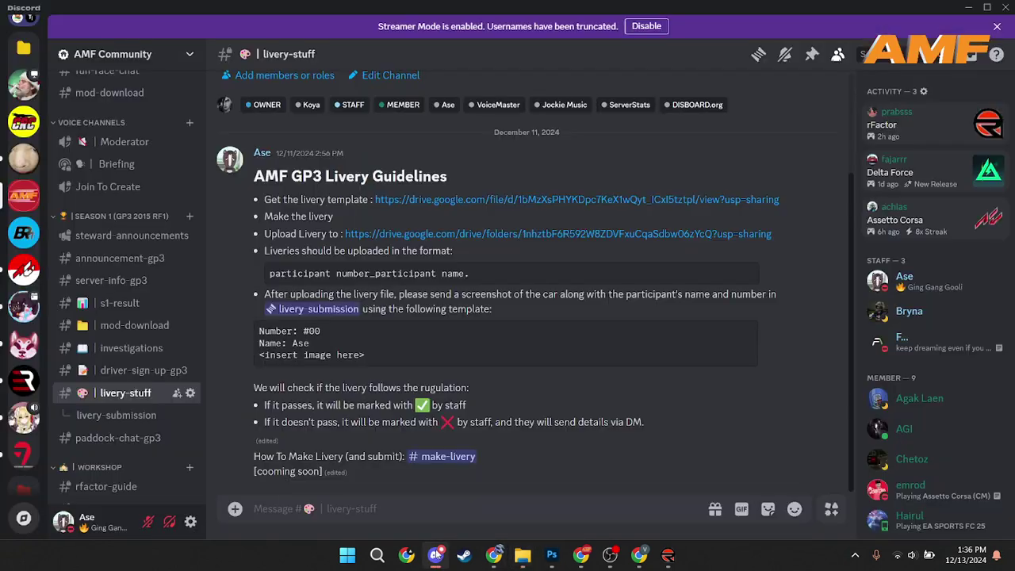
Step: Draft 'Number: #00', the participant's name and the pasted car screenshot in livery-submission
left_click(128, 422)
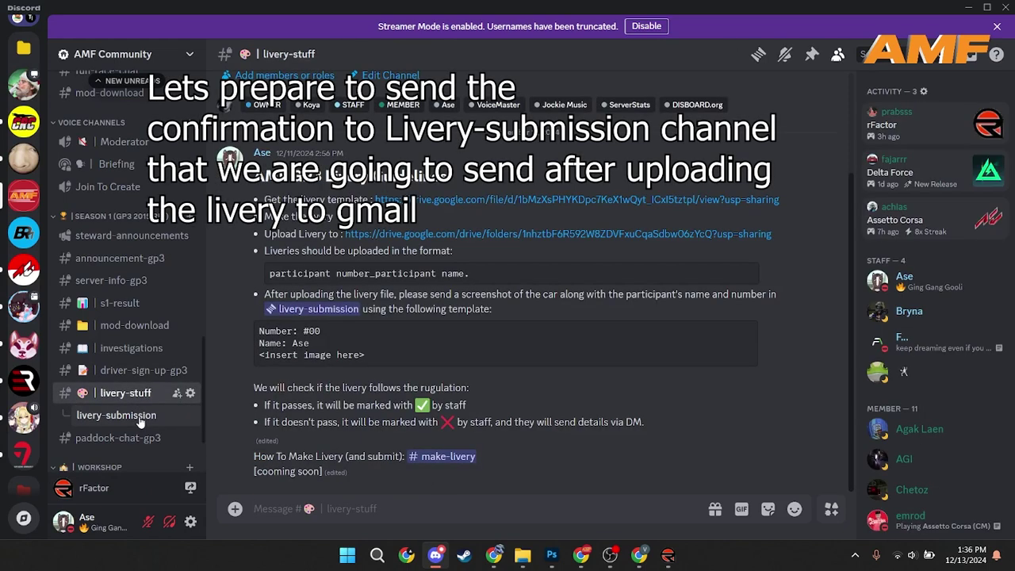
left_click(140, 416)
type("Number")
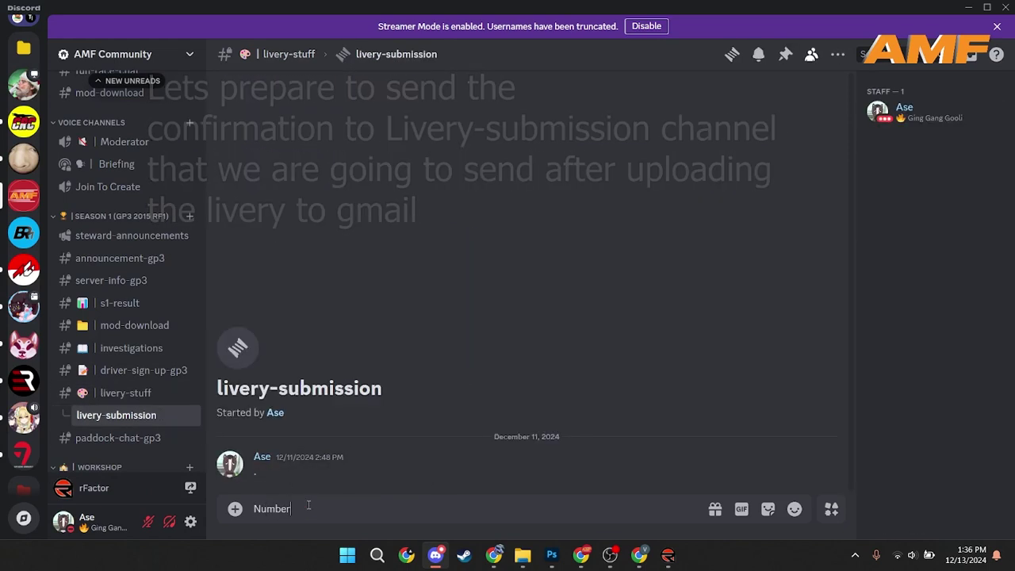
type(": #00")
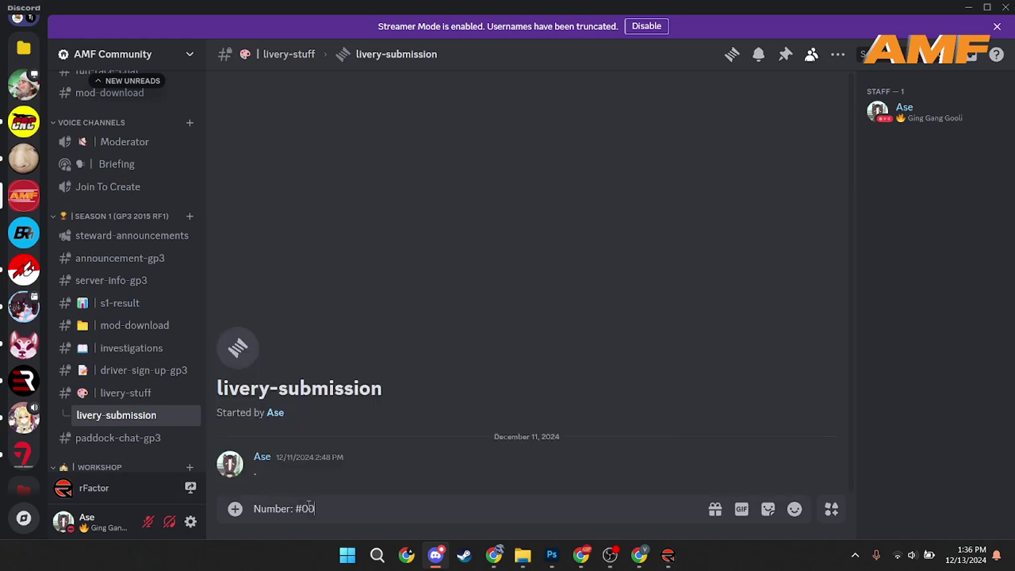
key("shift+Return")
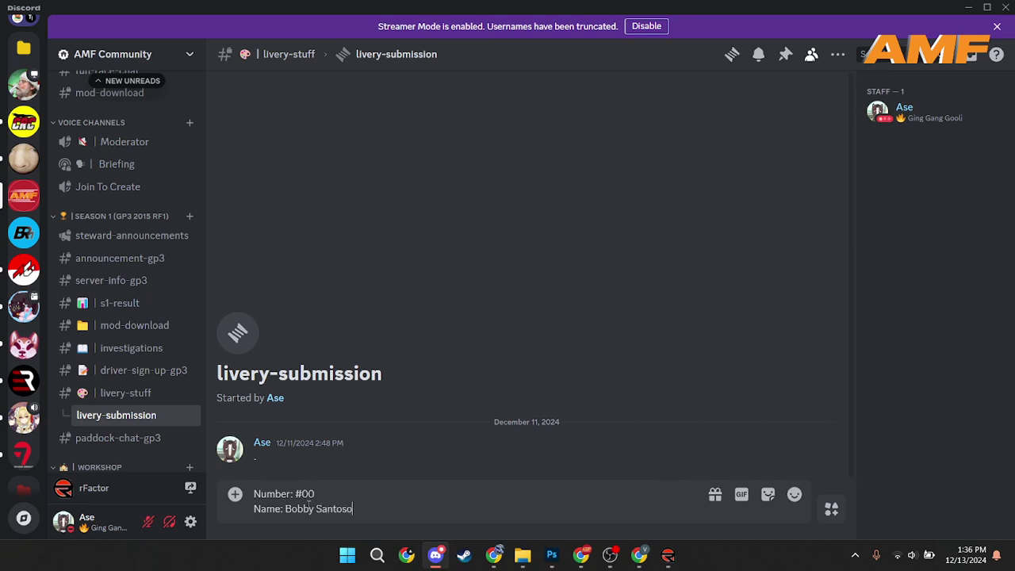
key("shift+Return")
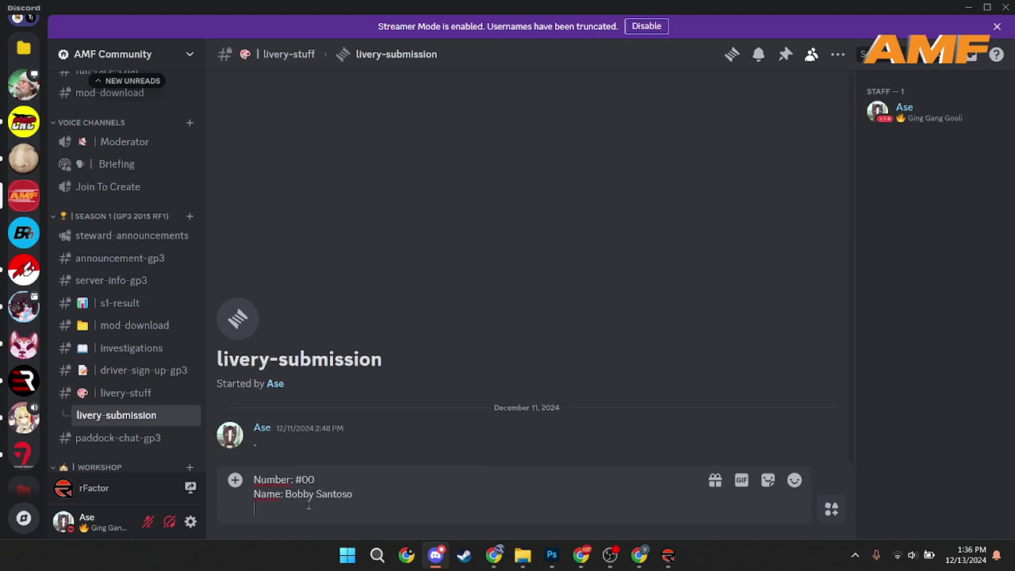
key("ctrl+v")
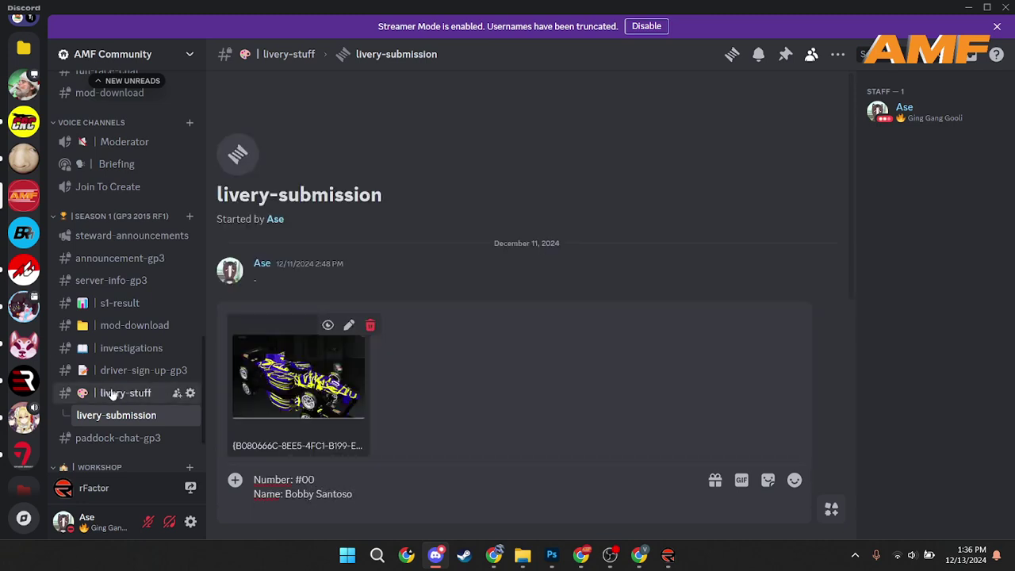
Step: Compare the draft against the #livery-stuff guidelines, returning to the submission thread
left_click(113, 392)
left_click(120, 420)
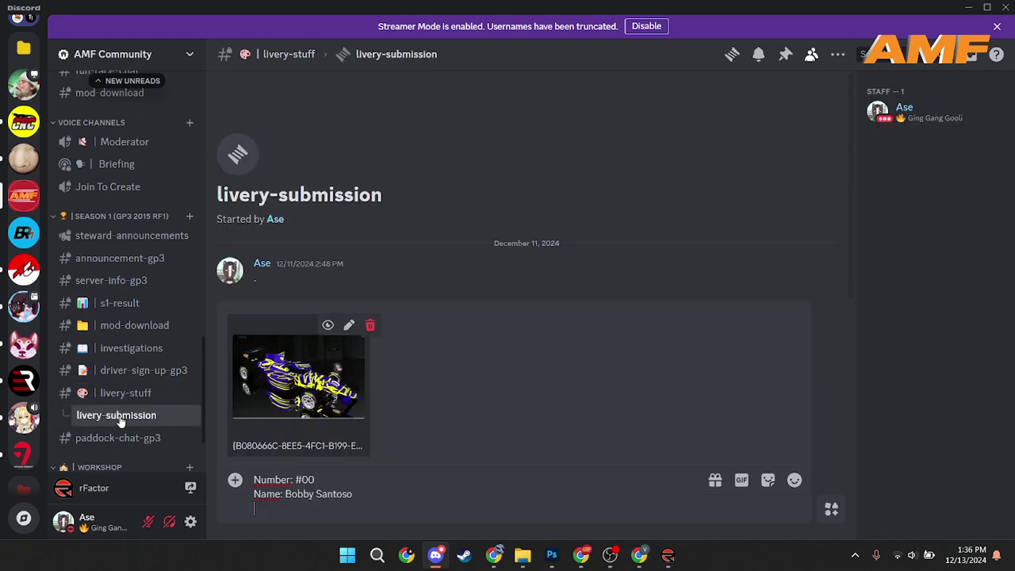
left_click(124, 399)
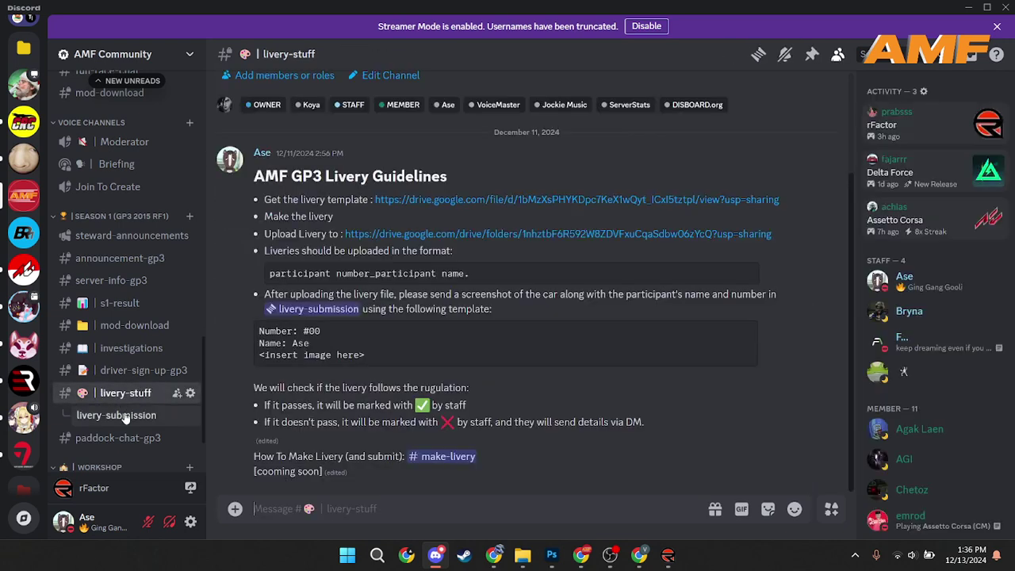
left_click(124, 415)
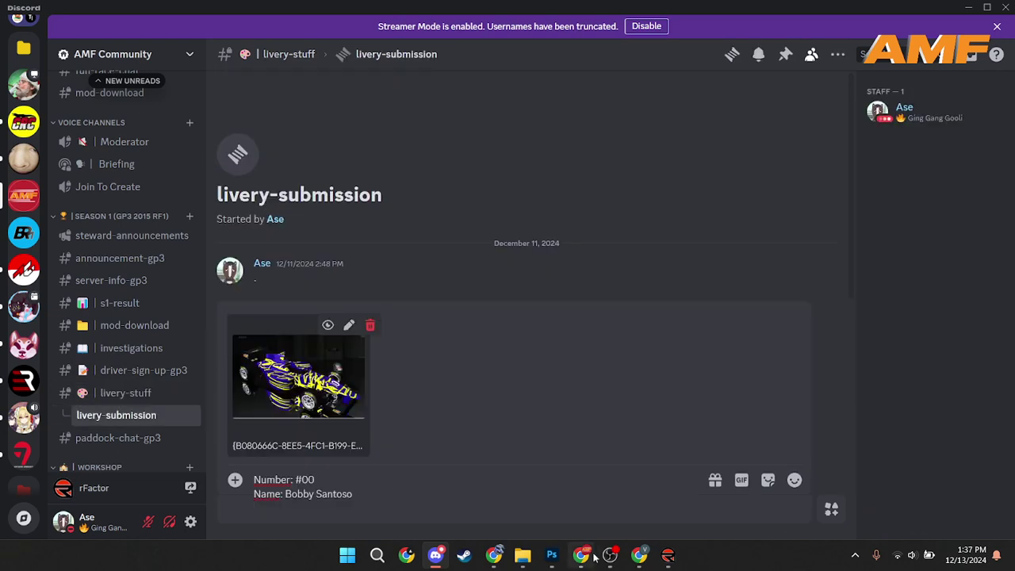
Step: Bring up the maximized File Explorer window in the 2015 folder
mouse_move(531, 558)
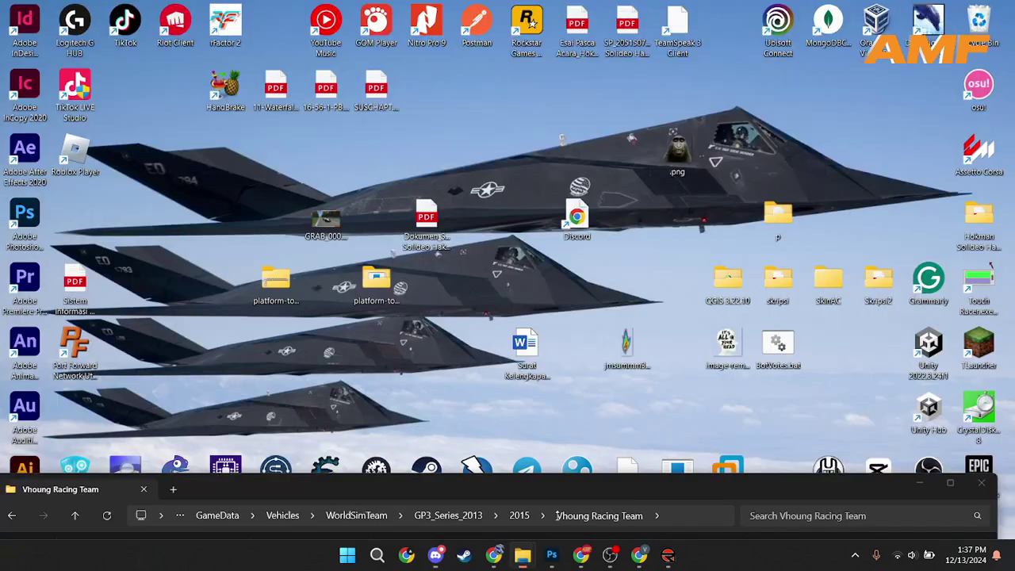
left_click(591, 487)
left_click(949, 482)
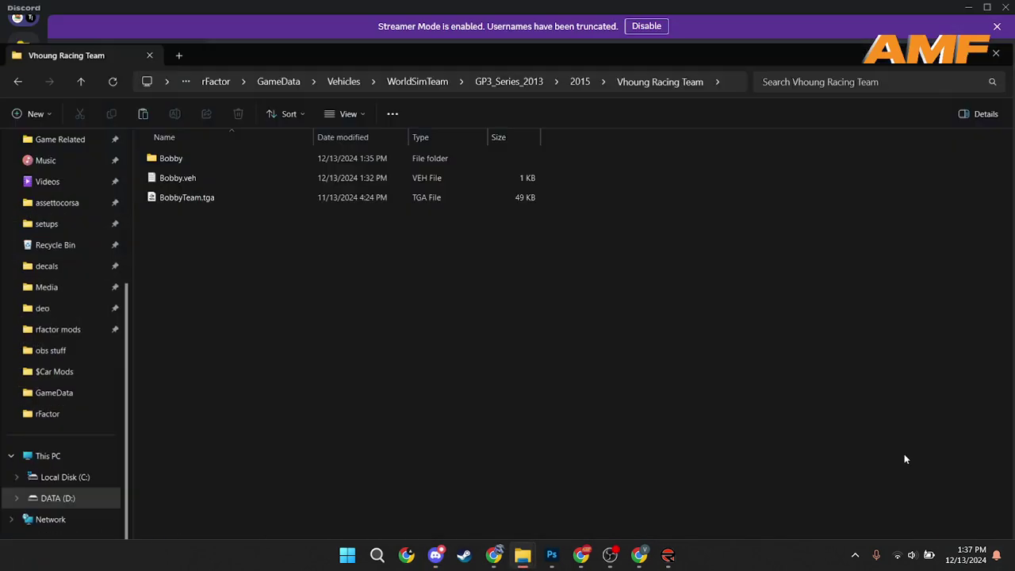
left_click(589, 41)
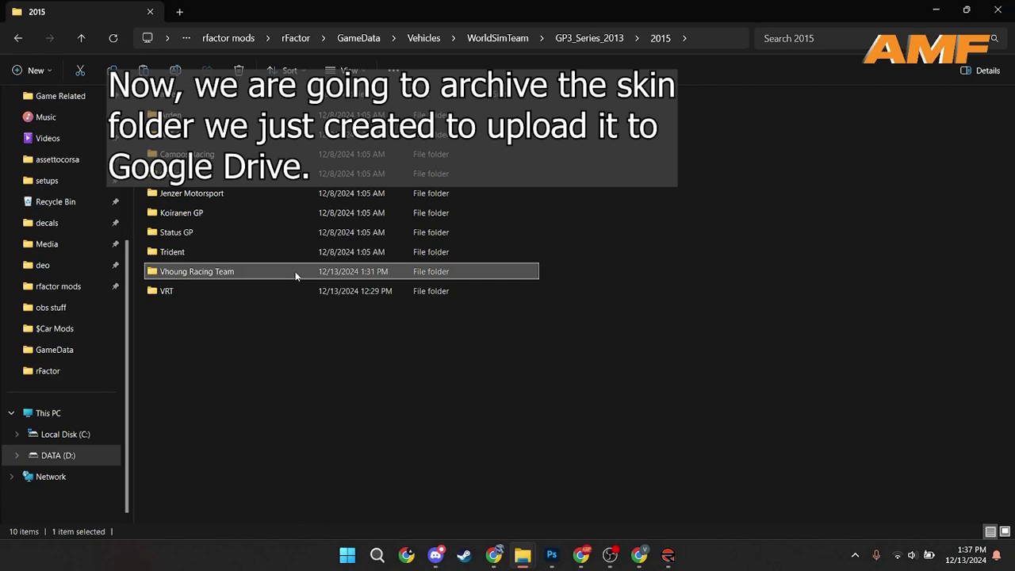
Step: Archive Vhoung Racing Team with WinRAR and rename the rar to 00_ plus the participant's name
right_click(295, 275)
mouse_move(381, 443)
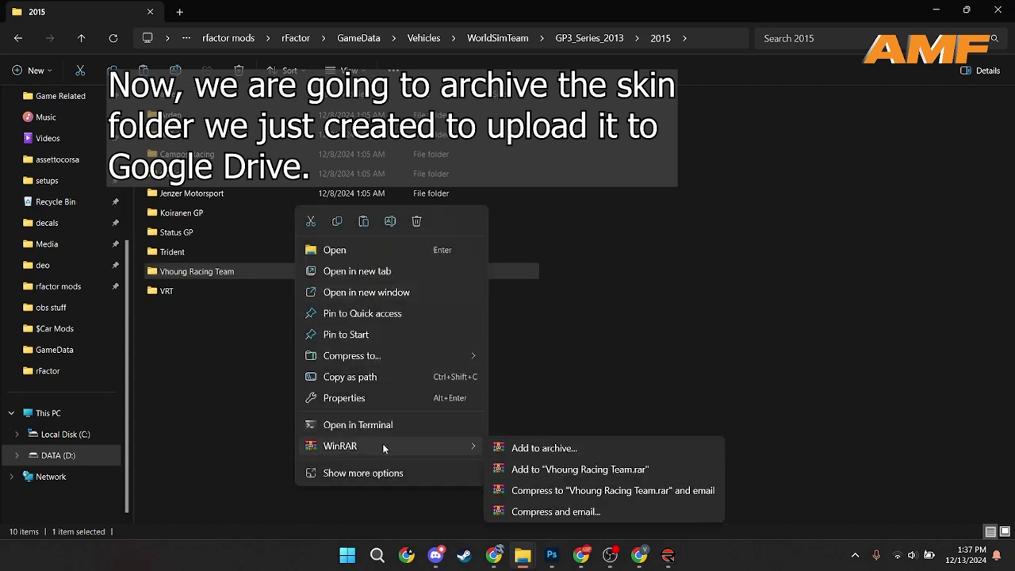
left_click(571, 470)
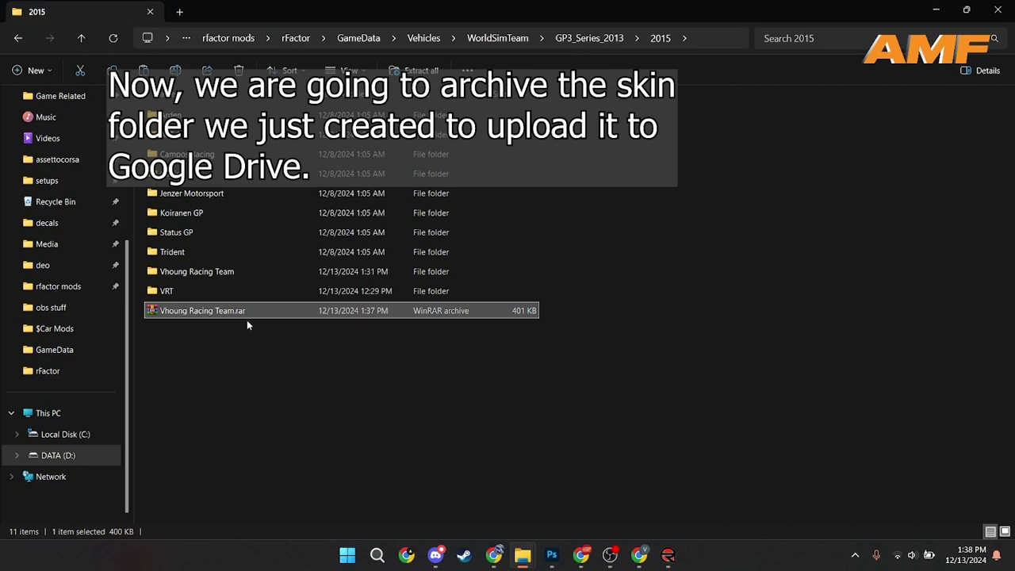
left_click(224, 315)
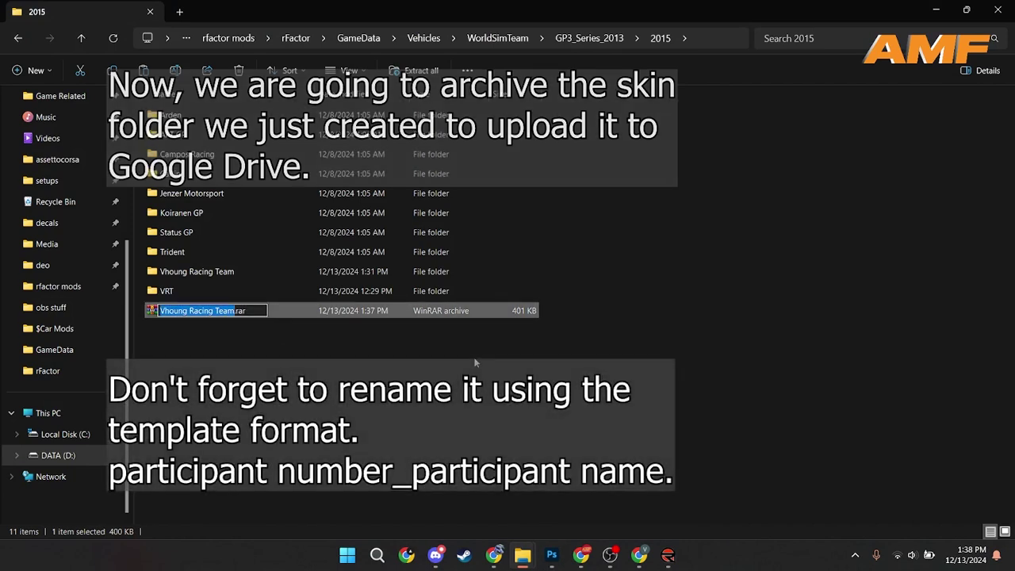
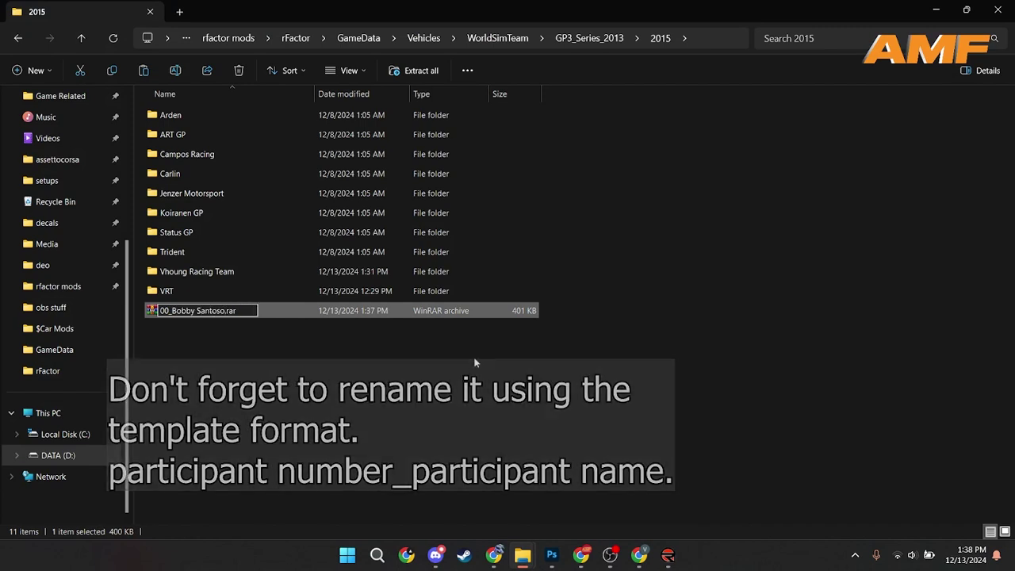
left_click(475, 363)
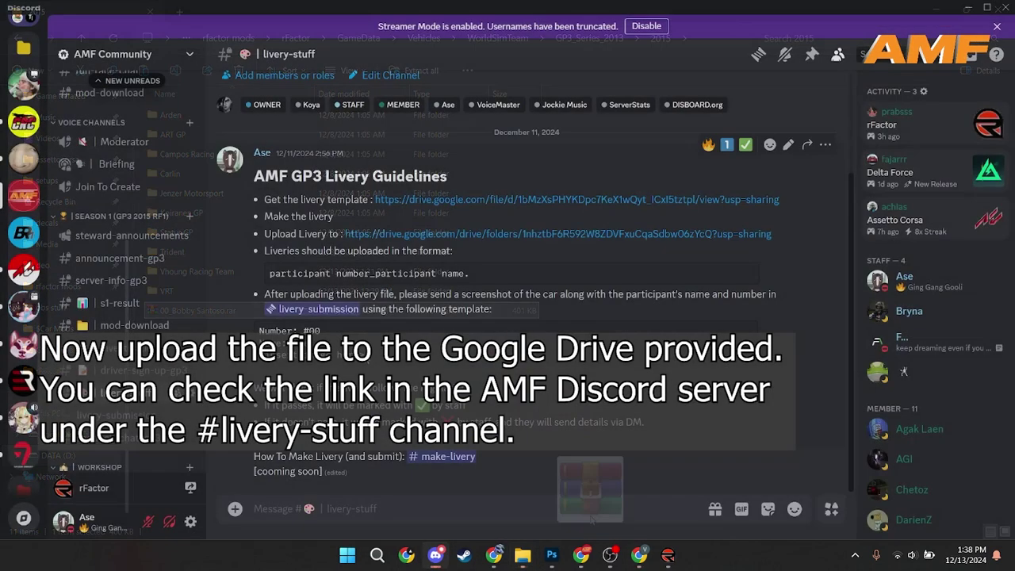
Step: Open the Google Drive upload folder link from the #livery-stuff guidelines
left_click_drag(262, 235, 791, 243)
left_click(634, 236)
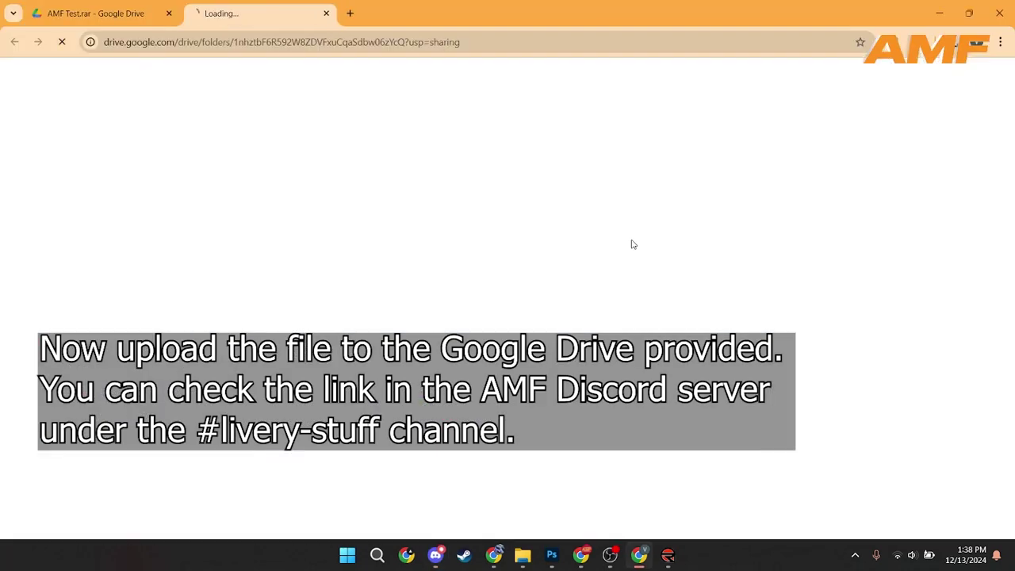
mouse_move(523, 559)
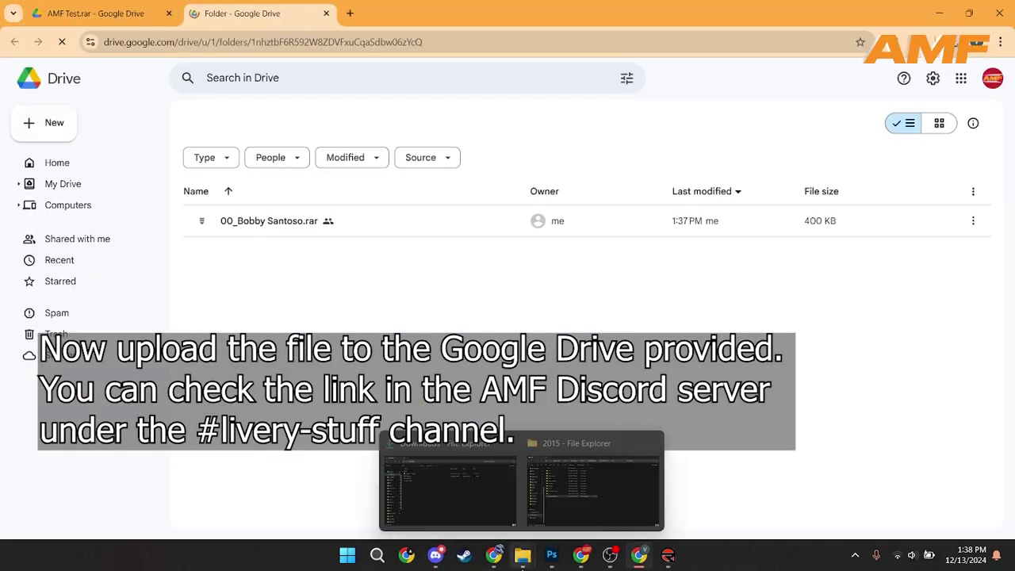
left_click(592, 494)
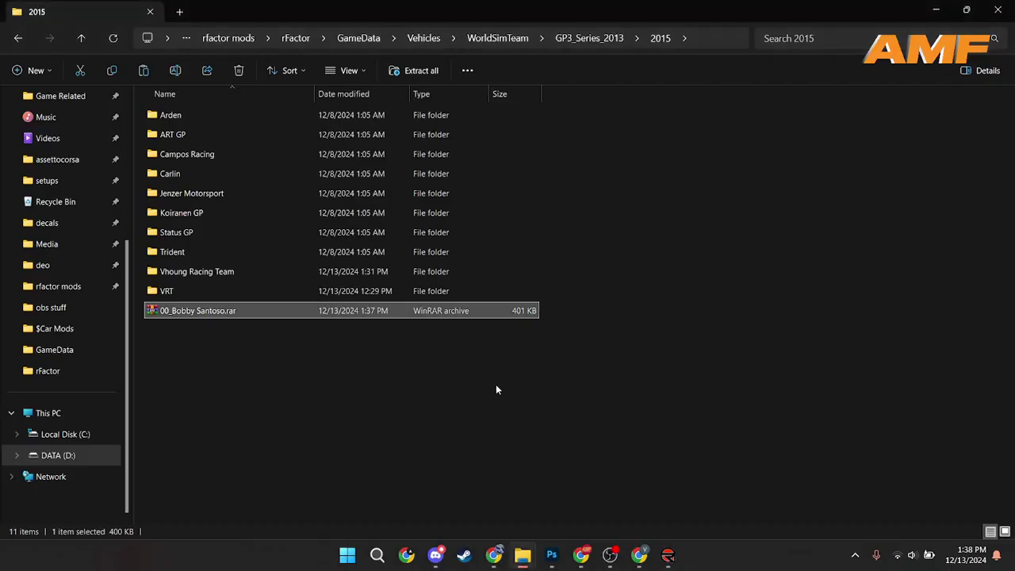
Step: Upload the 00_ rar into Livery Season 1 GP3 2015, replacing the existing file
left_click_drag(313, 311, 528, 352)
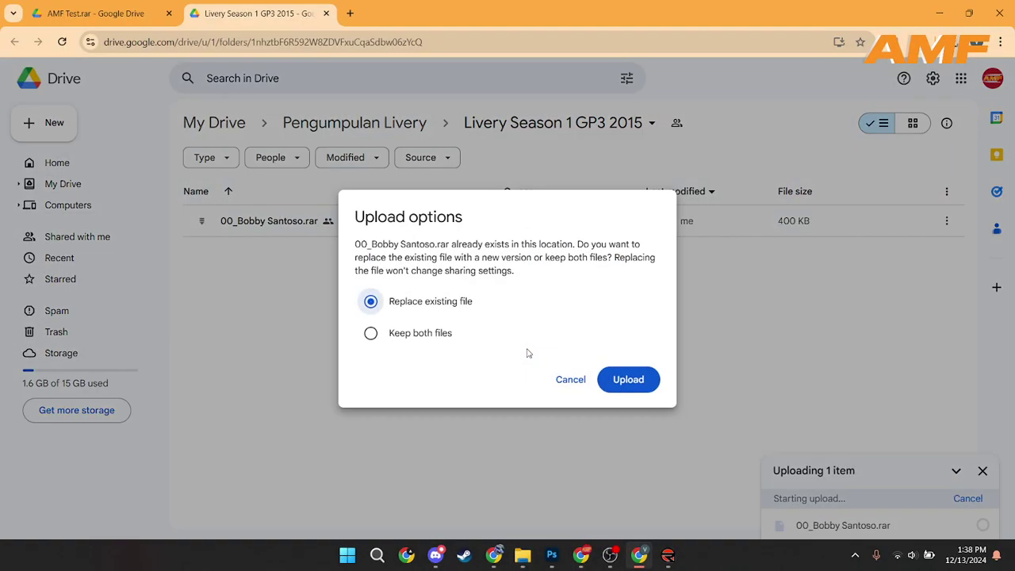
left_click(628, 380)
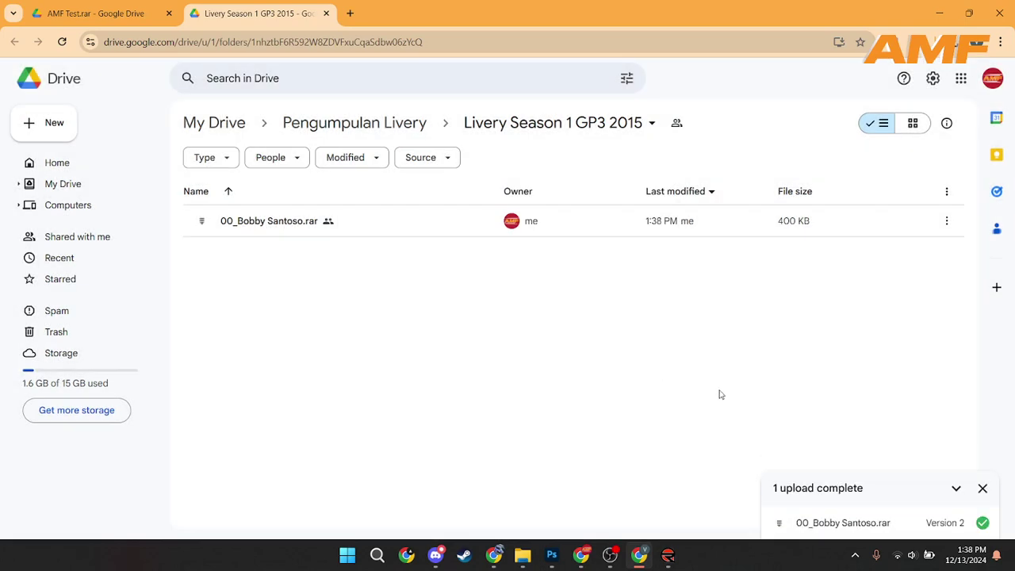
left_click(982, 487)
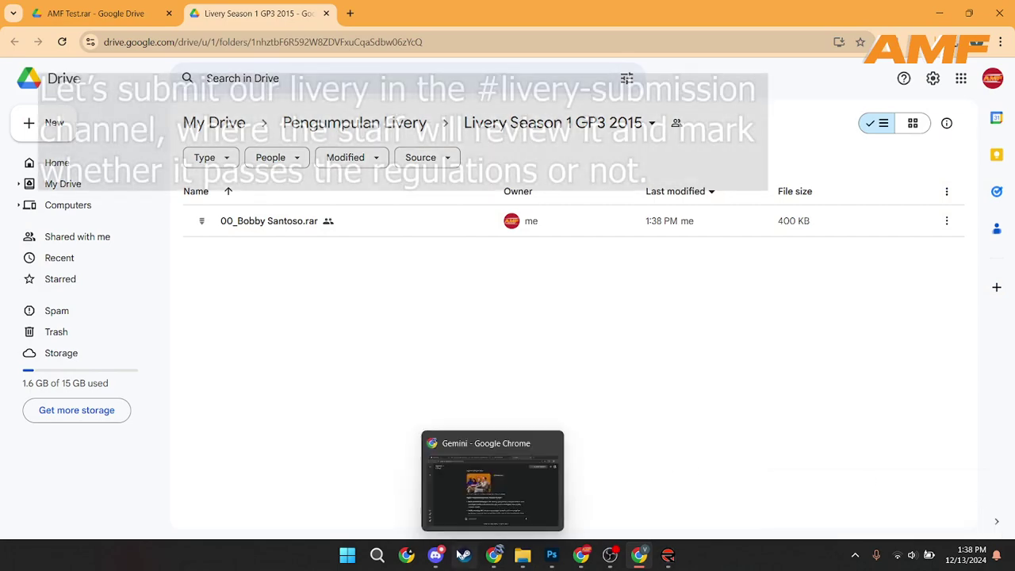
left_click(435, 554)
Step: Add a bold '**Example' heading above the #00 draft and send the submission
left_click(141, 417)
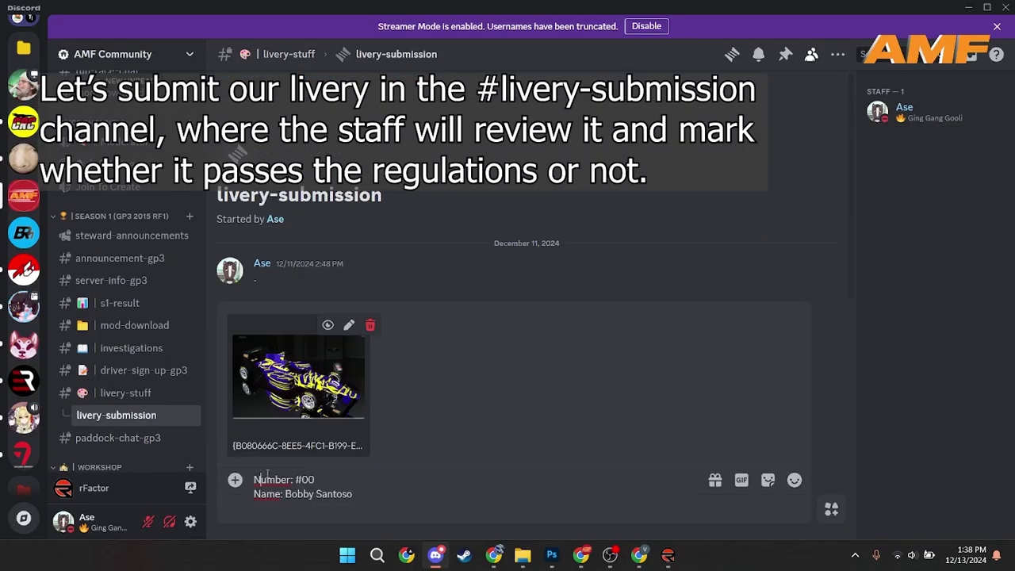
key("shift+Return")
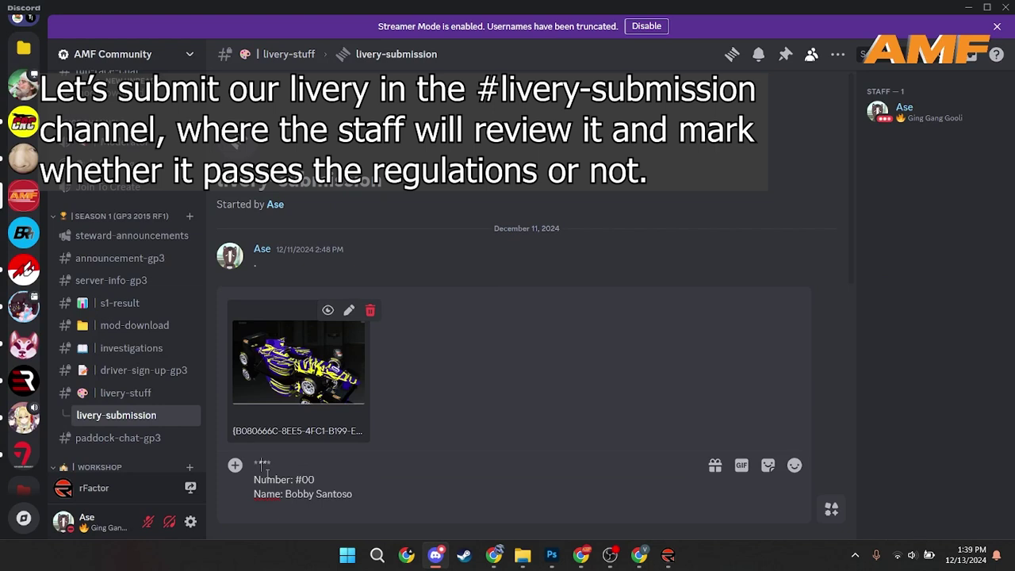
type("**Example")
key("Return")
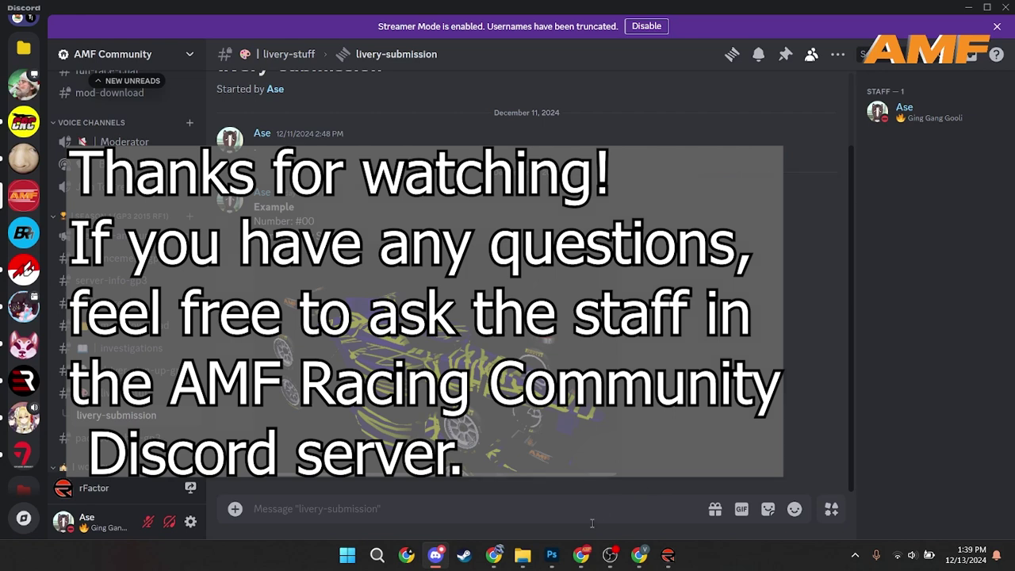
mouse_move(497, 557)
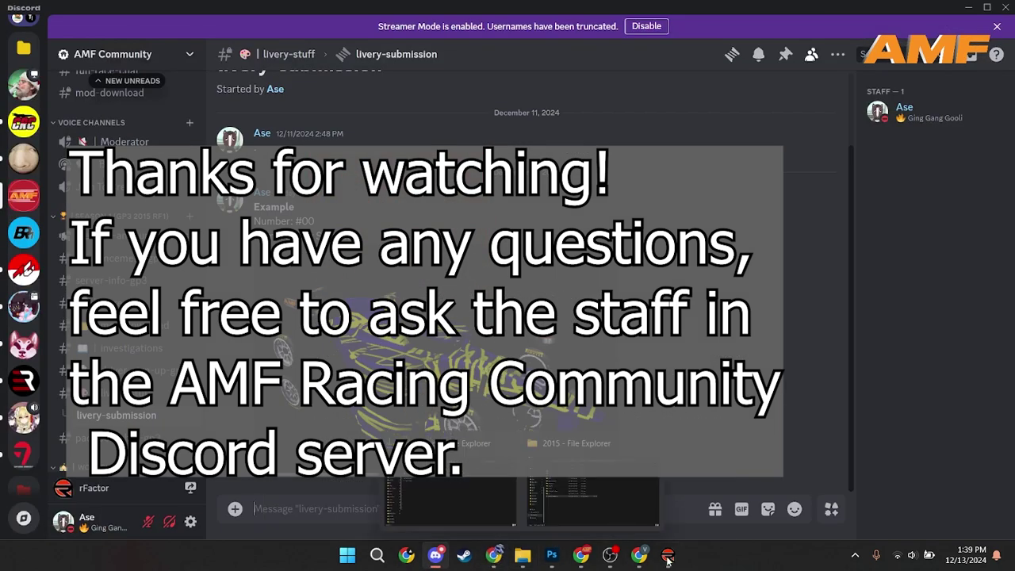
mouse_move(668, 557)
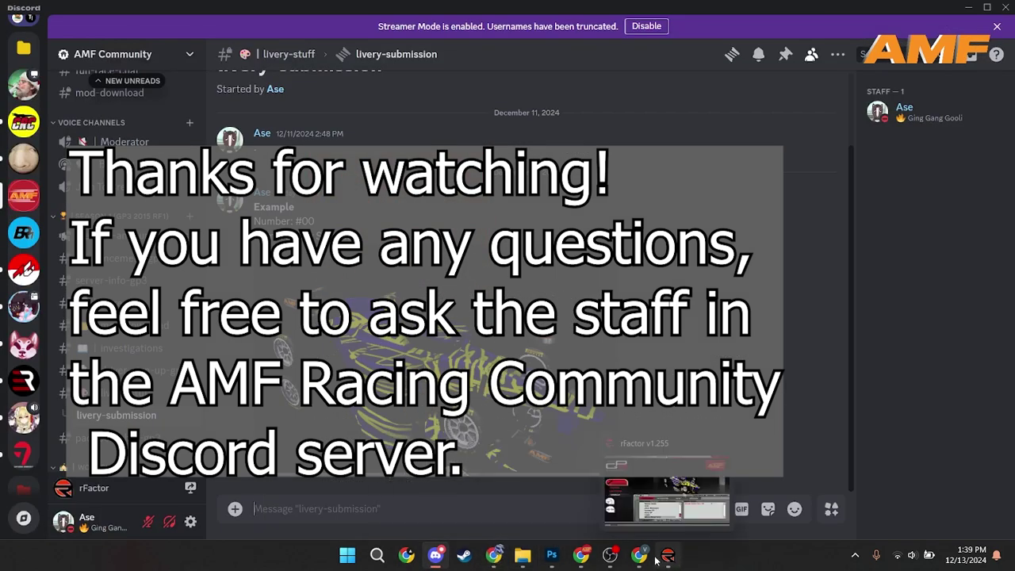